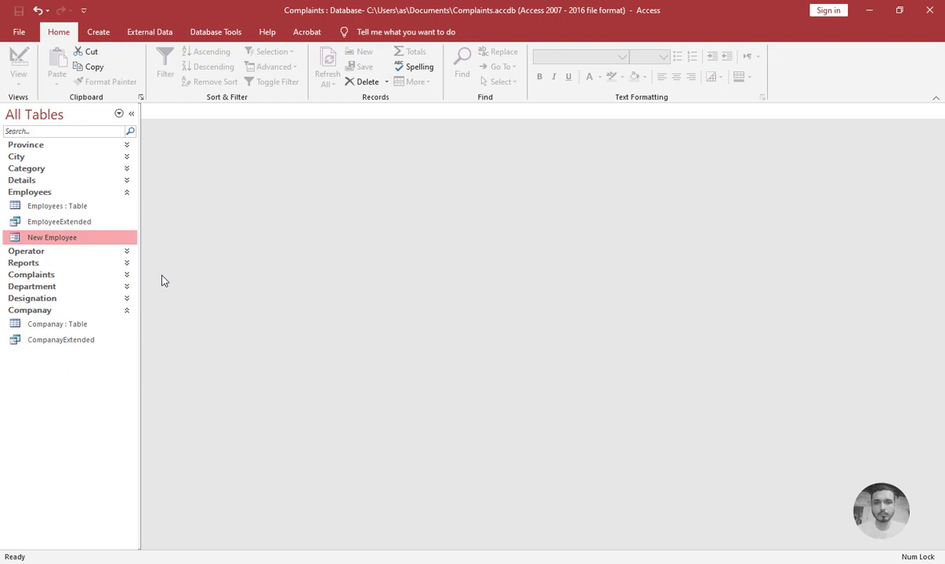
Step: Duplicate the New Employee form and name the copy Companay
key("ctrl+c")
key("ctrl+v")
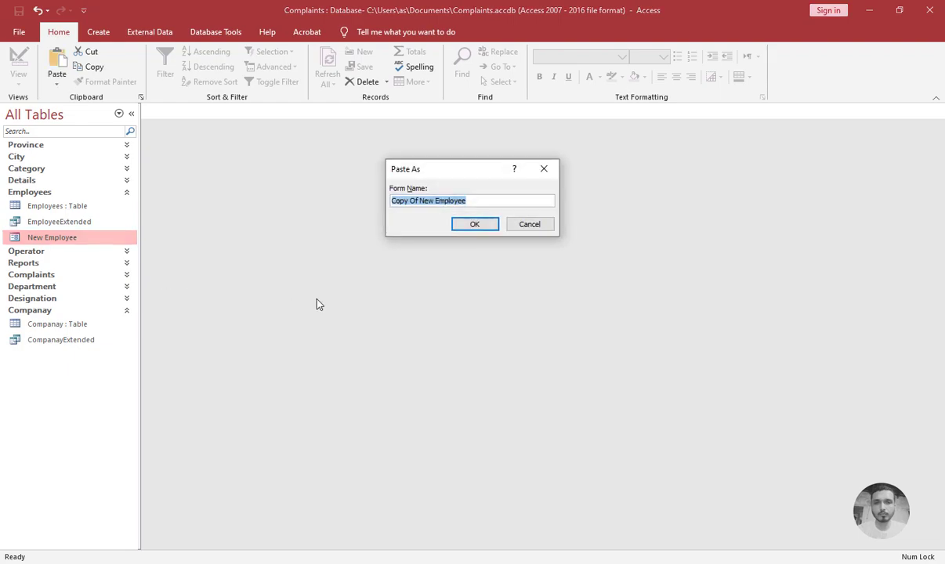
type("Comap")
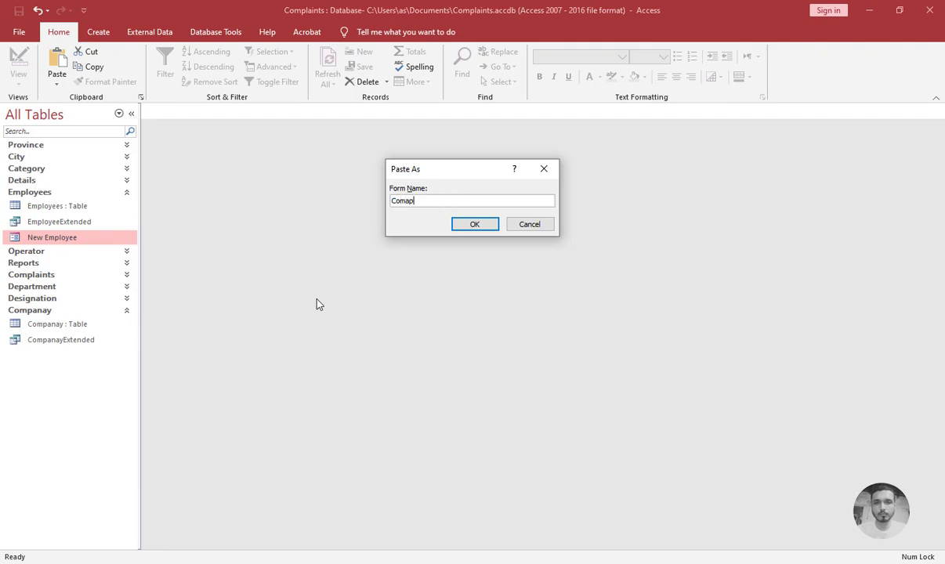
key("BackSpace")
key("BackSpace")
type("panay")
key("Return")
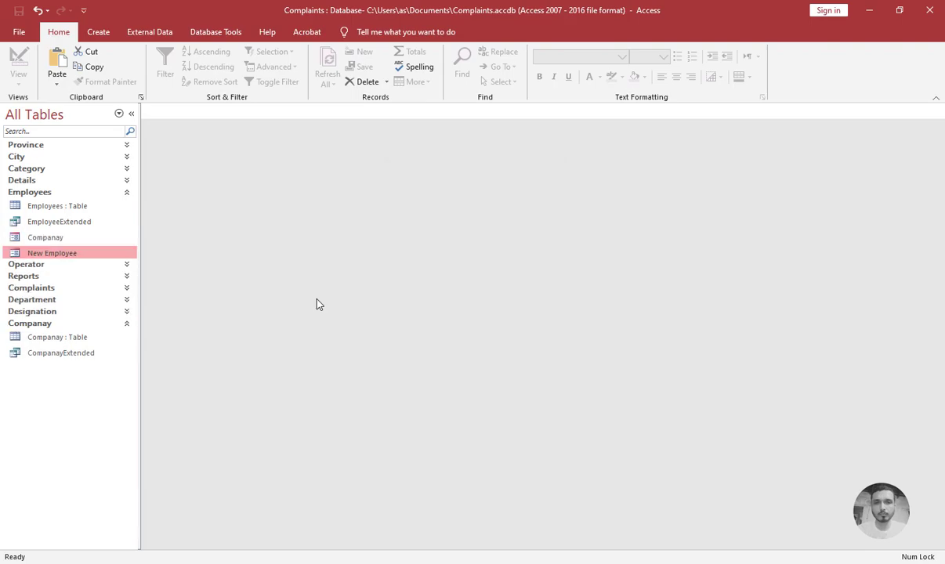
Step: Open the Companay form in Design View and delete the column of record buttons beside the fields
left_click(47, 238)
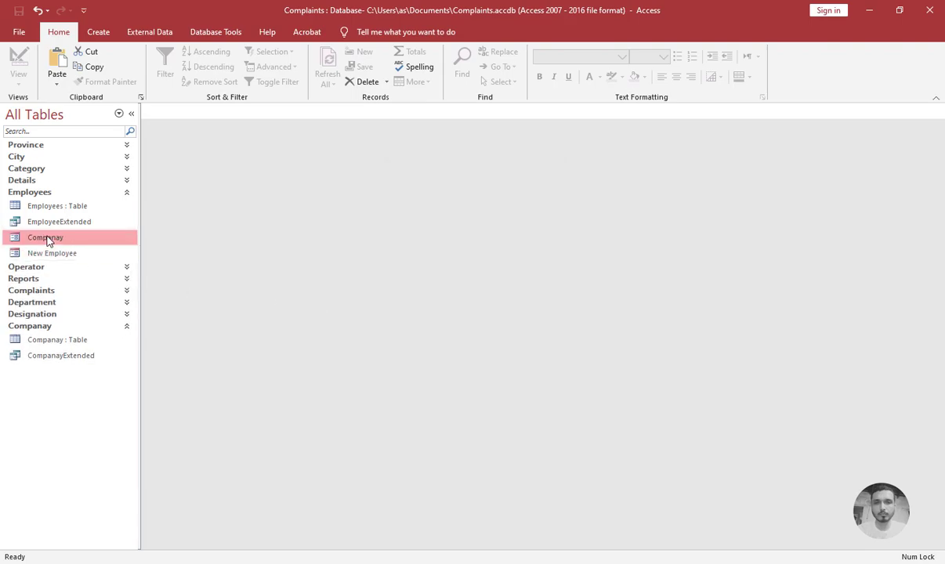
right_click(49, 242)
left_click(82, 278)
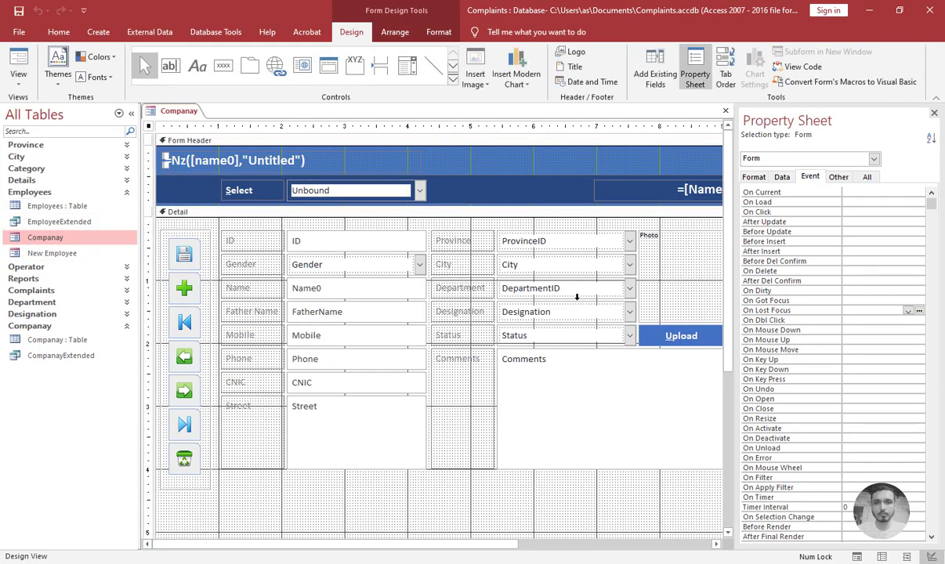
left_click_drag(192, 223, 194, 492)
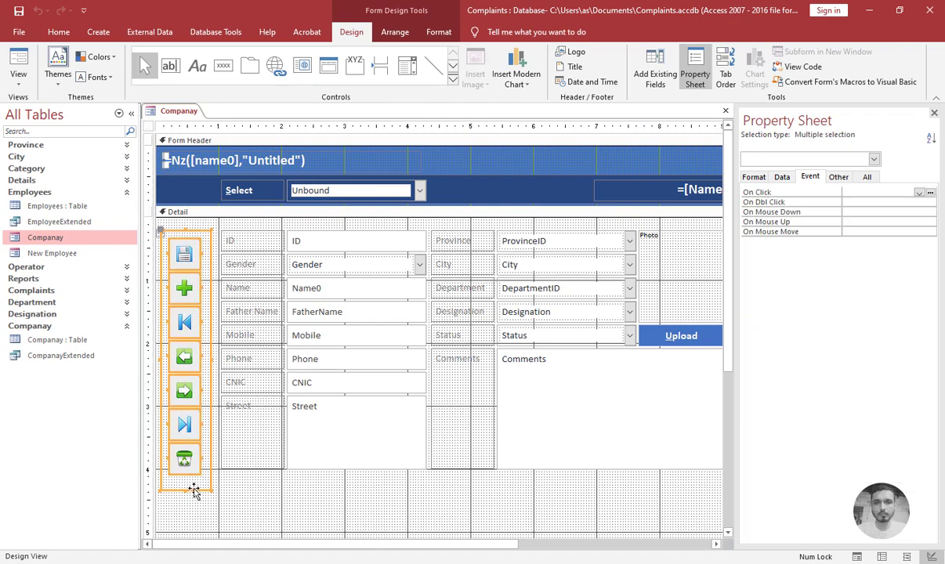
key("Delete")
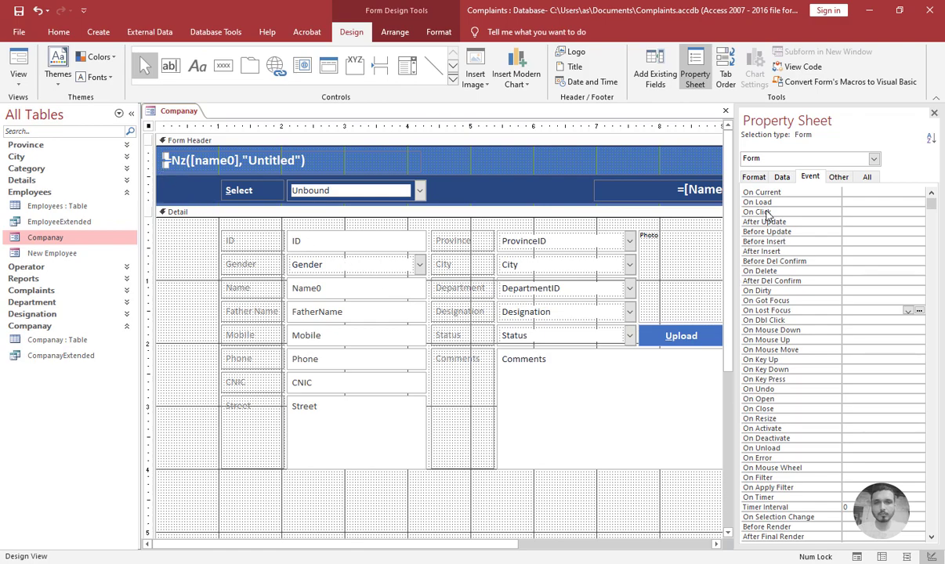
Step: Set the form's record source to CompanayExtended
left_click(782, 176)
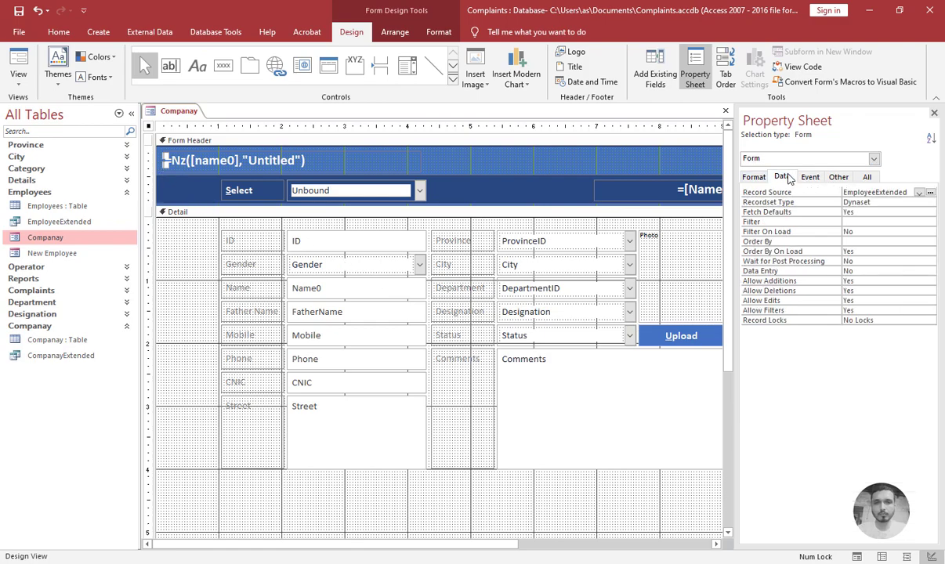
left_click(860, 203)
key("Up")
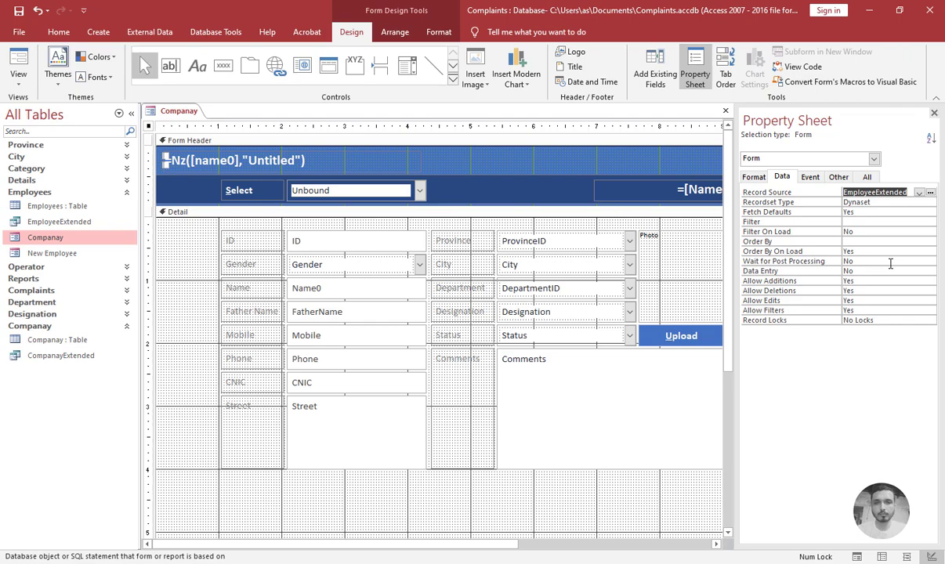
type("companayExtended")
key("Return")
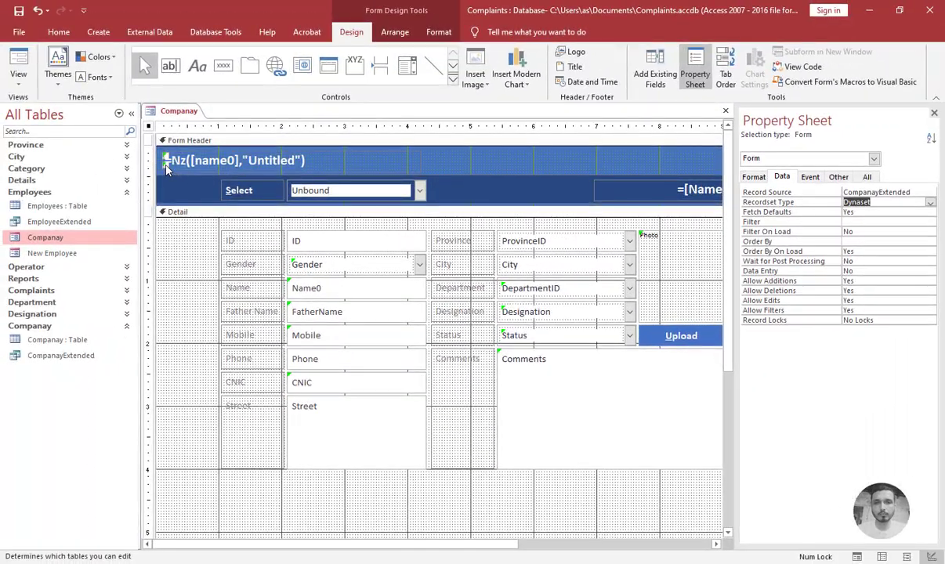
Step: Shift the header title box over to the field column's edge and move the two tiny hidden text boxes below the Street field
left_click(166, 162)
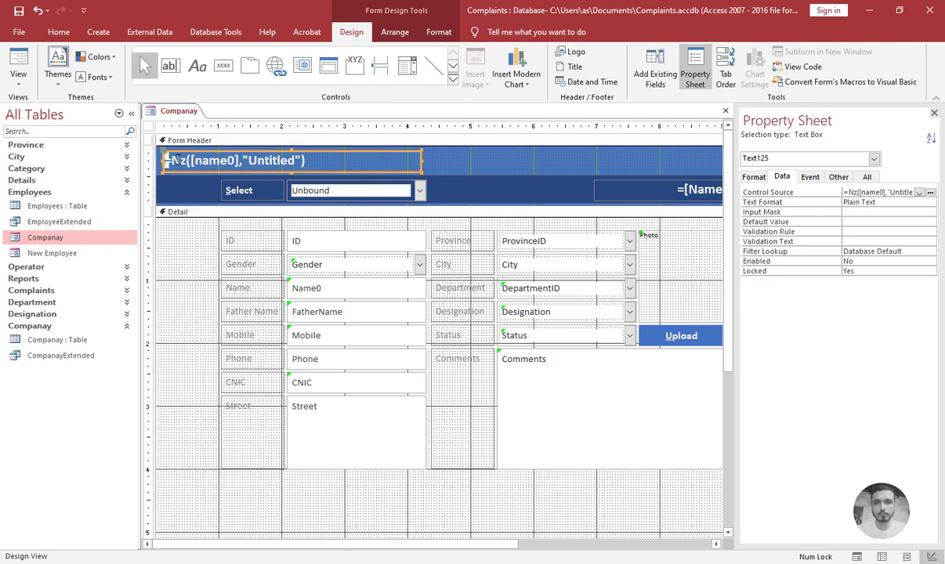
left_click_drag(225, 152, 272, 152)
left_click_drag(180, 158, 222, 510)
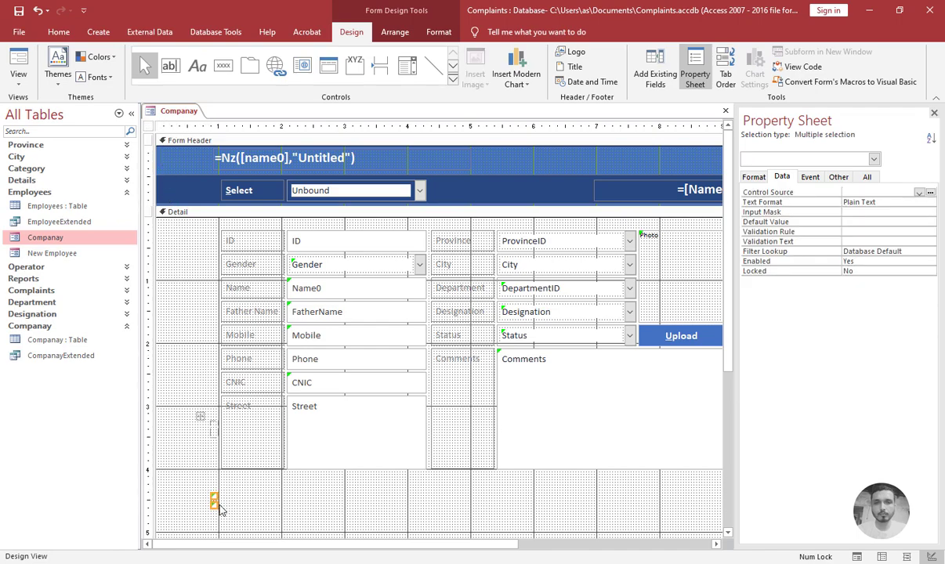
Step: Set the two hidden text boxes to a width of 1" and a height of 0.25"
left_click(754, 177)
left_click(820, 231)
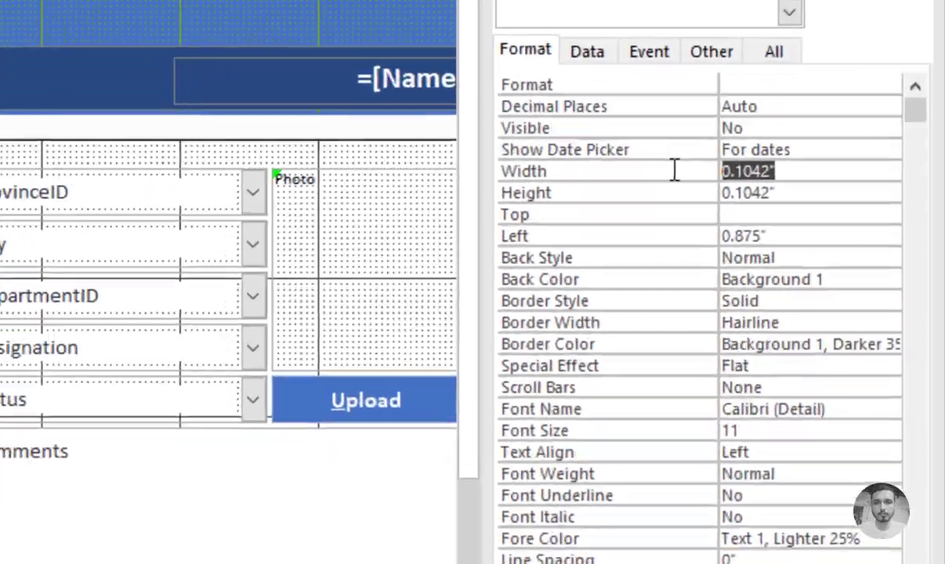
type("1")
key("Return")
type("0.25")
key("Return")
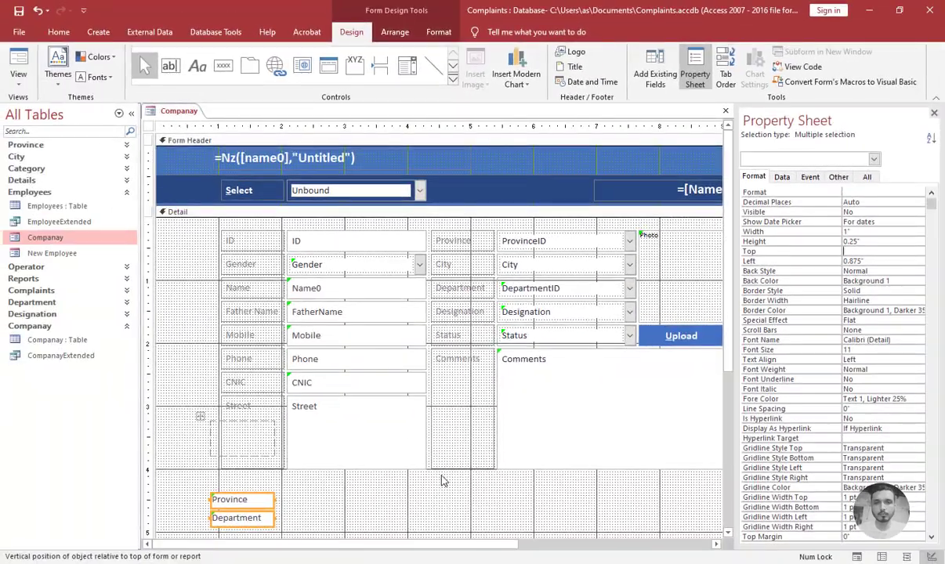
Step: Delete the Department text box at the bottom of the Detail section
left_click(367, 466)
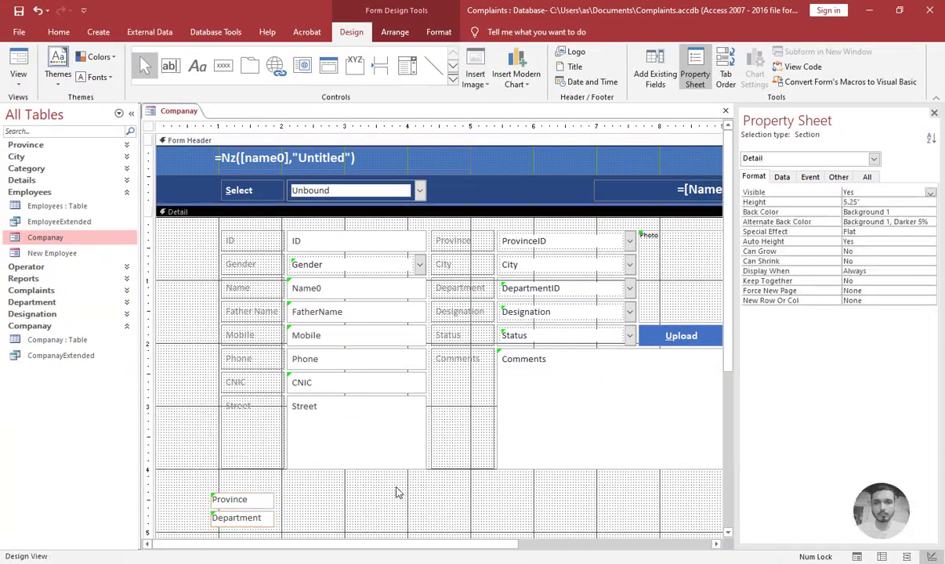
left_click(243, 522)
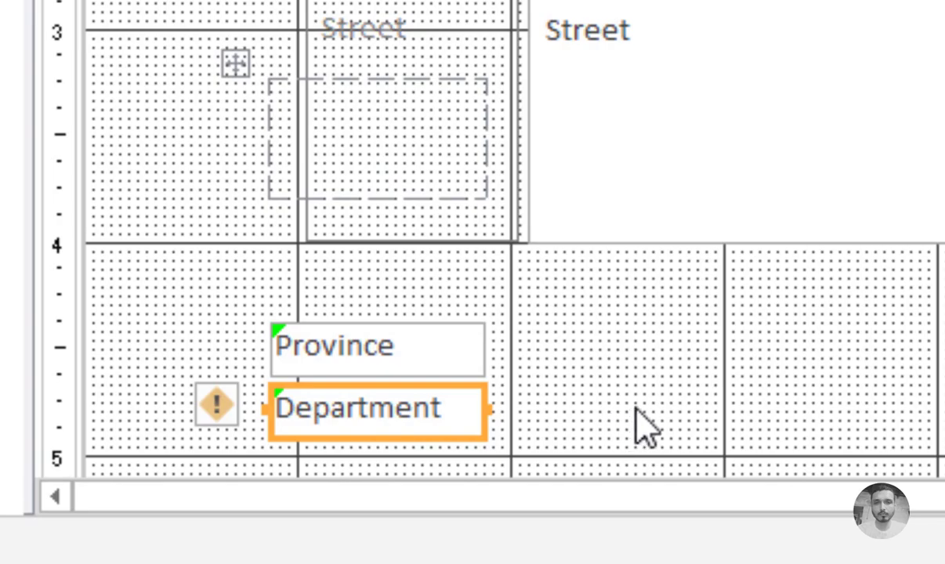
key("Delete")
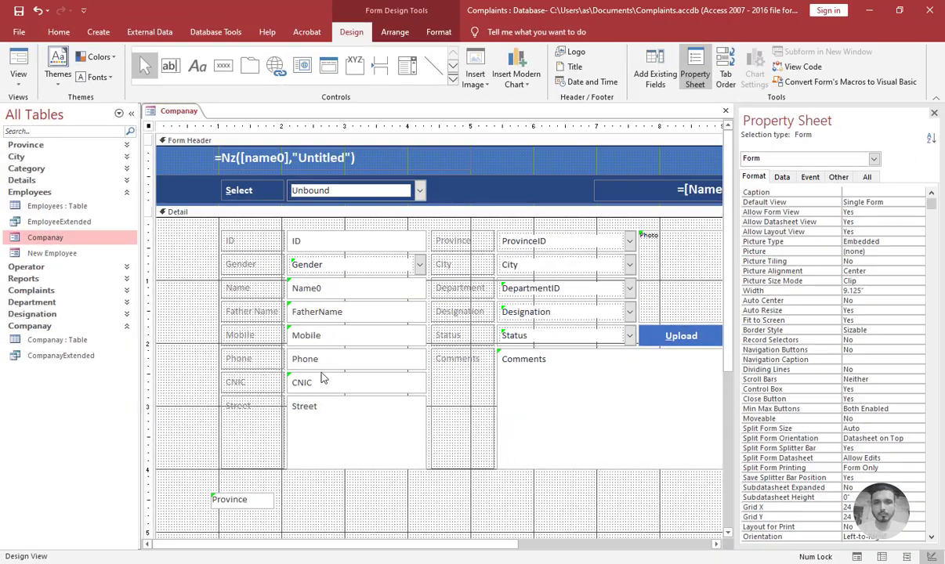
Step: Delete the CNIC, Mobile, FatherName, Name0 and Gender fields from the Detail section
left_click(312, 386)
key("Delete")
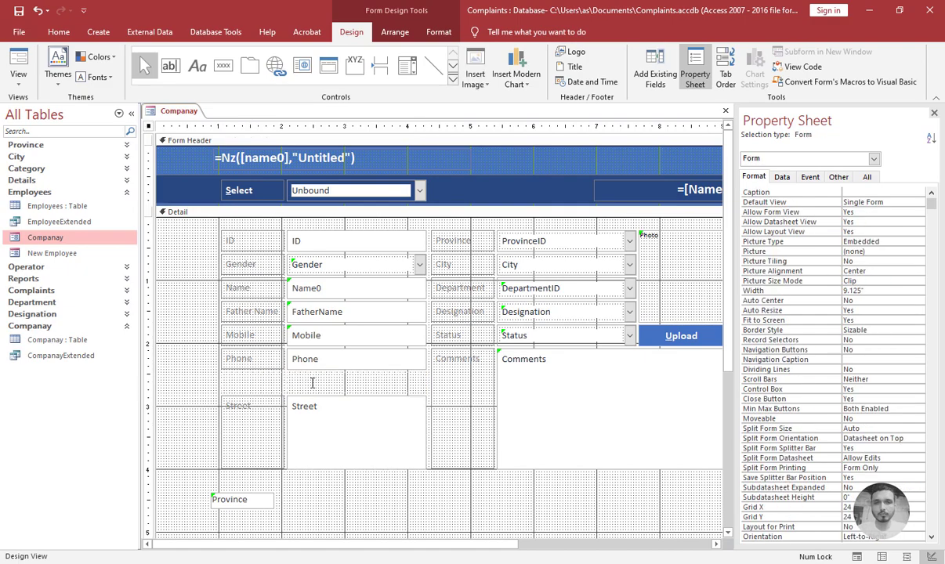
left_click(308, 336)
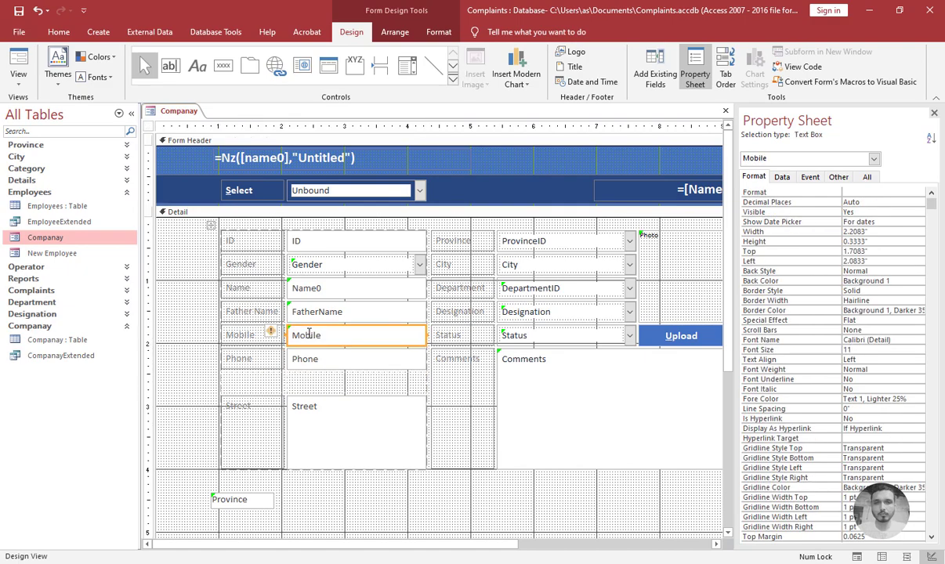
key("Delete")
left_click(308, 312)
key("Delete")
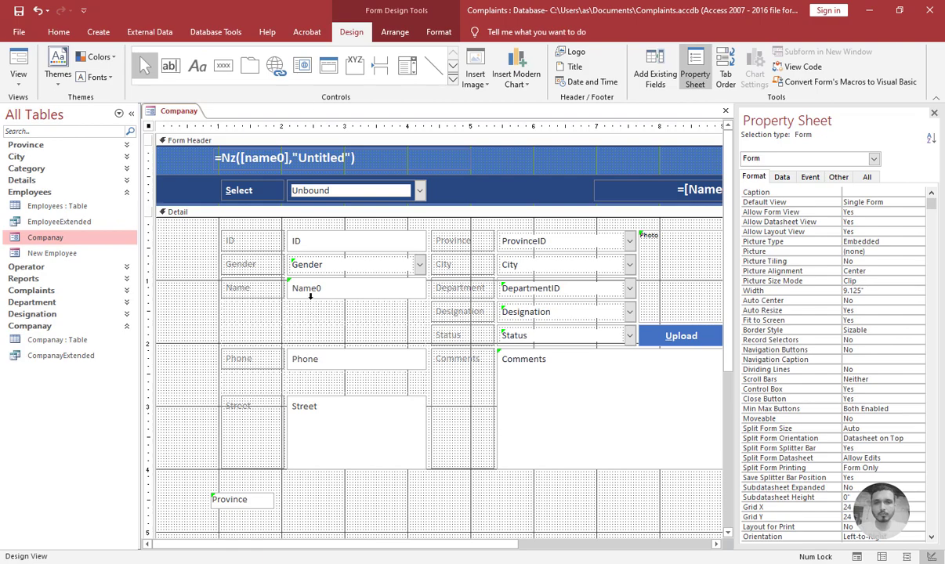
left_click(311, 290)
key("Delete")
left_click(308, 264)
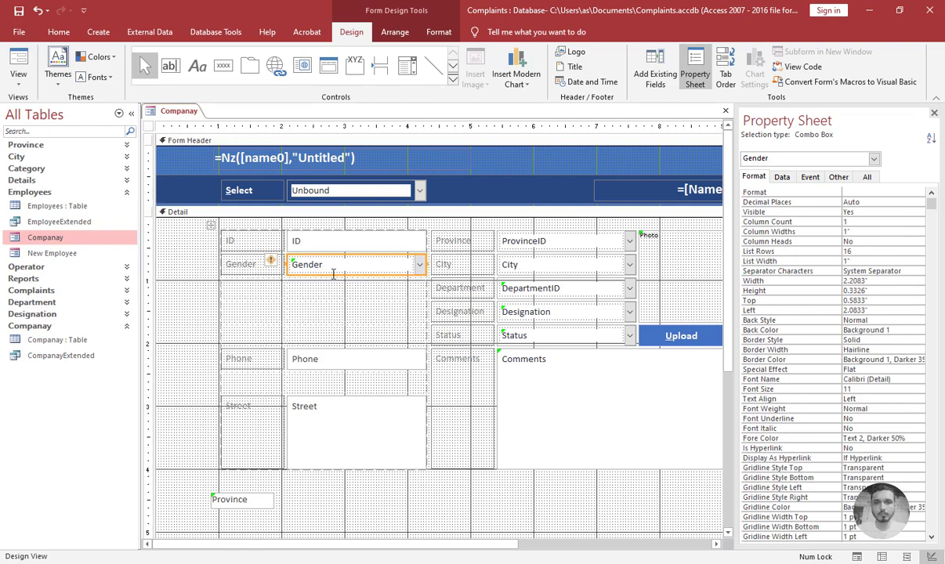
key("Delete")
Step: Delete the DepartmentID, Designation and Status combo boxes from the Detail section
left_click(530, 288)
key("Delete")
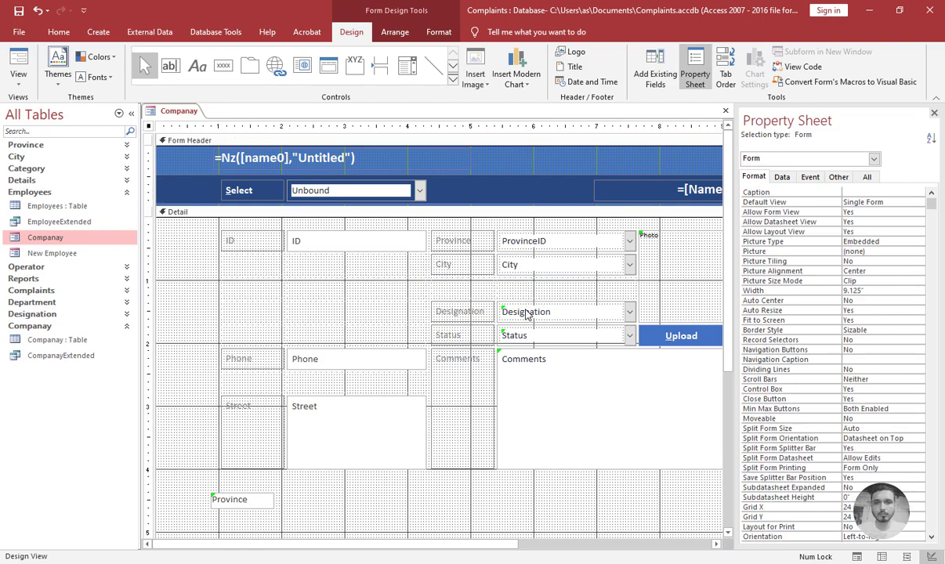
left_click(530, 311)
key("Delete")
left_click(530, 335)
key("Delete")
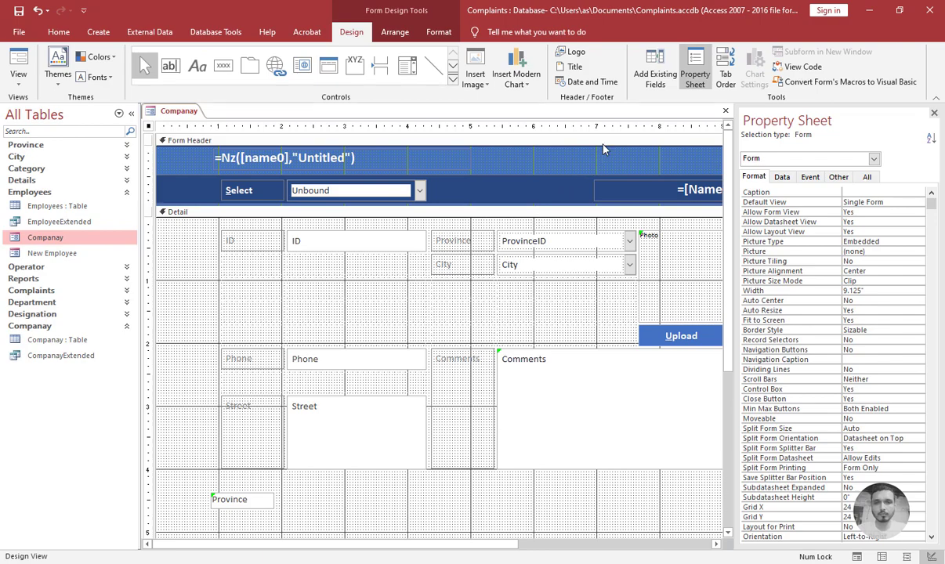
Step: Stack the Companay, Phone, EMail and Street fields under ID, adding Companay and EMail from the record source and moving the other two up
left_click(655, 68)
left_click_drag(767, 179, 258, 266)
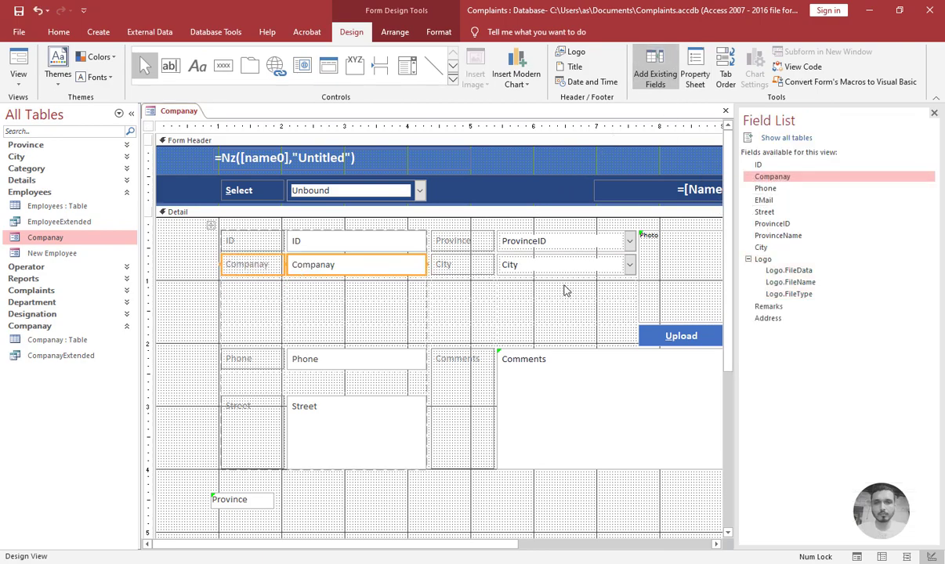
left_click_drag(298, 367, 302, 292)
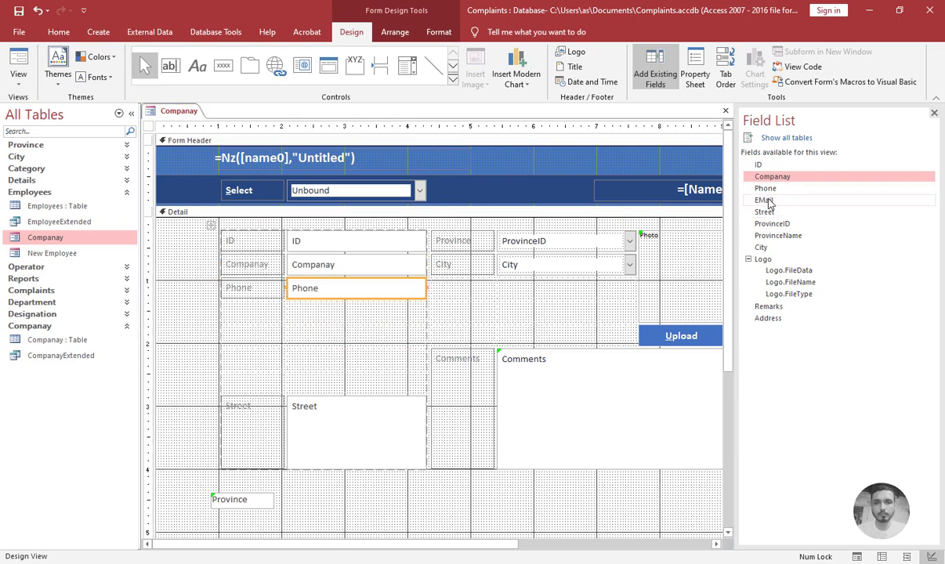
left_click_drag(769, 202, 236, 317)
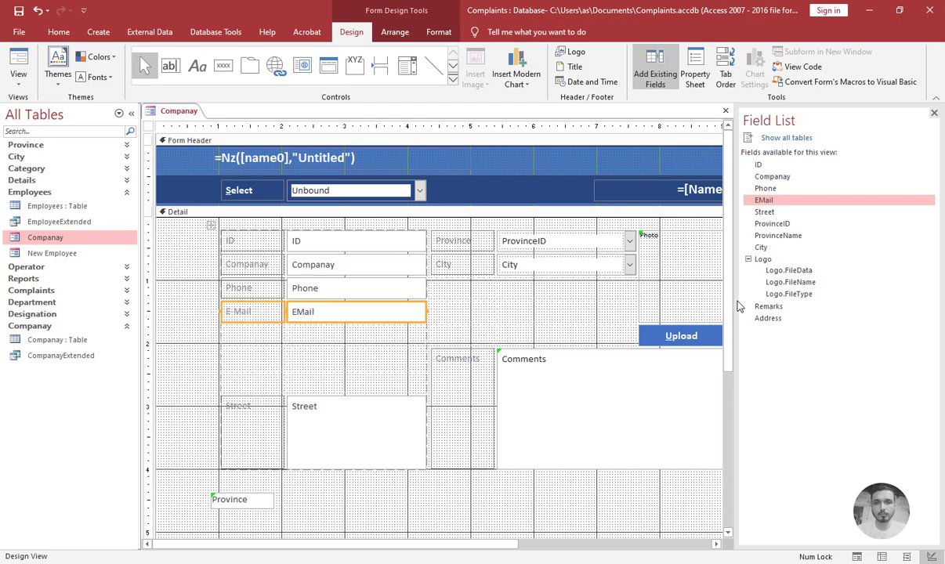
left_click_drag(341, 439, 338, 335)
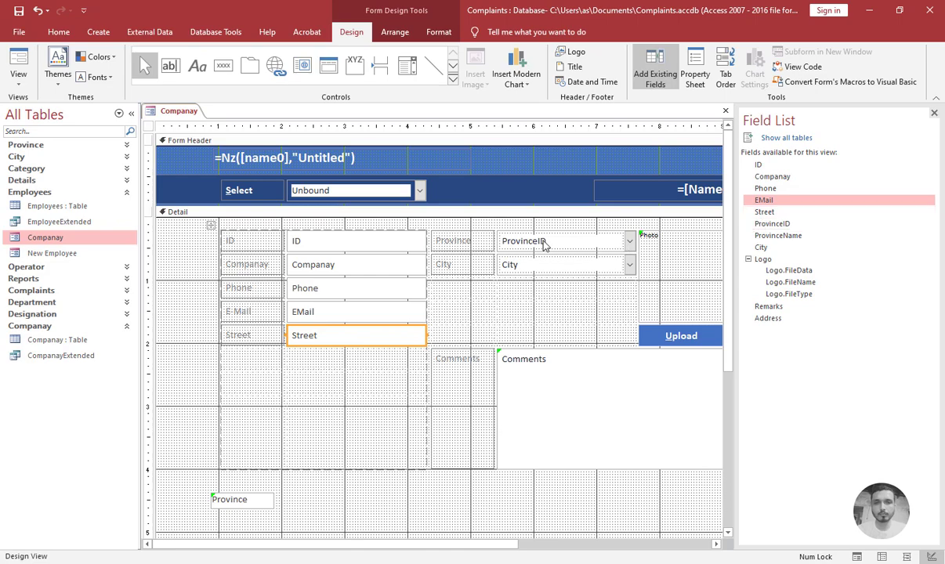
Step: Move the Province and City combo boxes with their labels directly beneath the Street field
left_click(519, 243)
left_click(522, 266, "shift")
left_click(437, 262, "shift")
left_click(452, 244, "shift")
left_click_drag(452, 243, 252, 351)
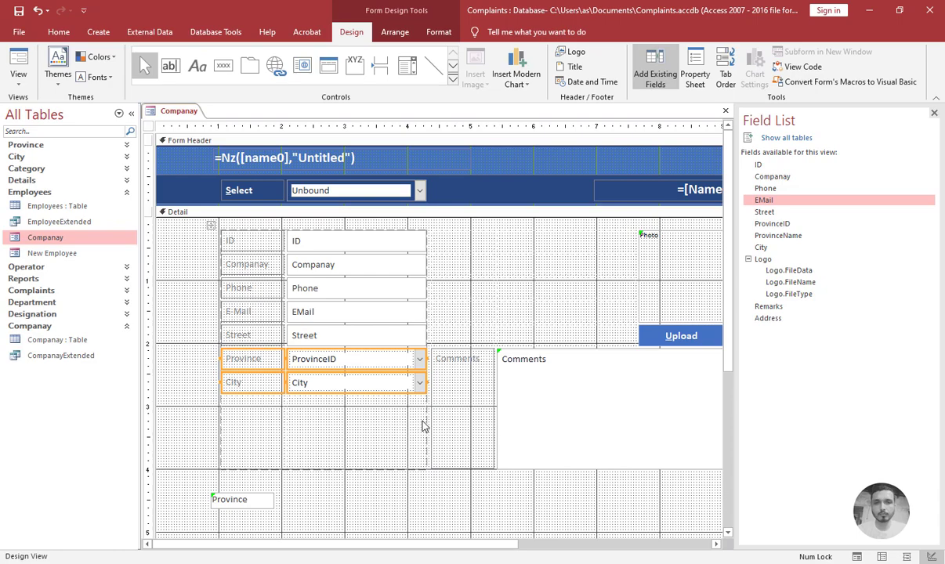
Step: Move the Comments field and its label directly beneath the City field
left_click(293, 411)
left_click(243, 411)
left_click_drag(243, 412, 244, 413)
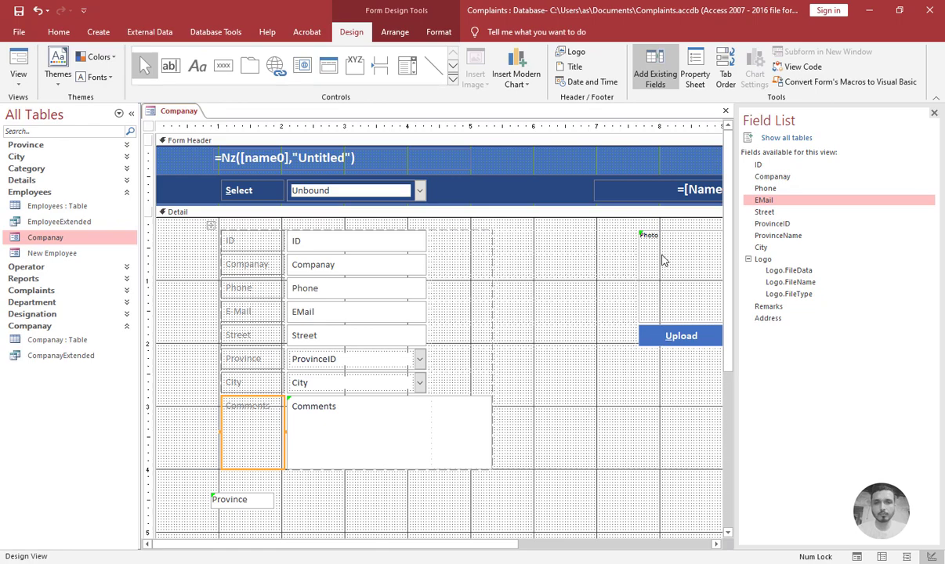
Step: Delete the Photo attachment control above the Upload button
left_click(661, 252)
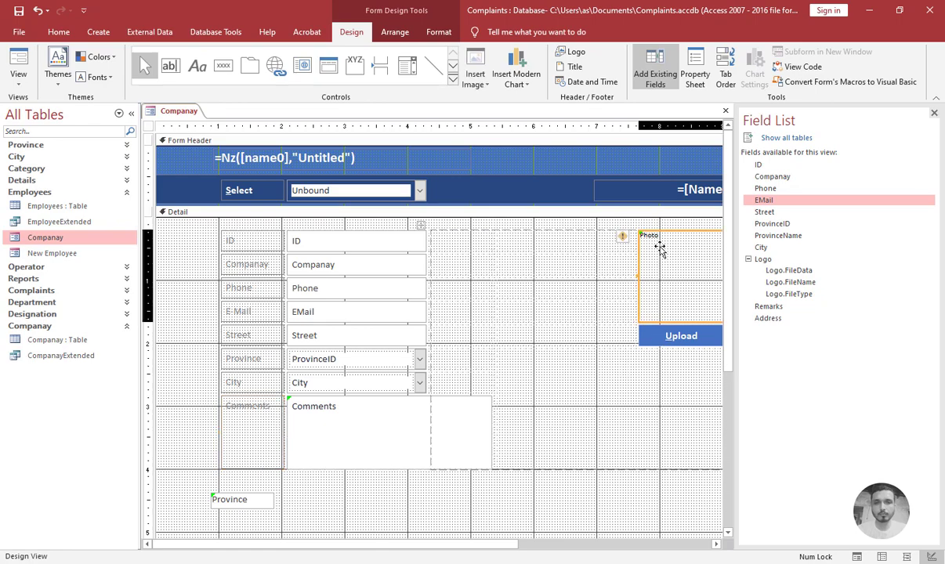
key("Delete")
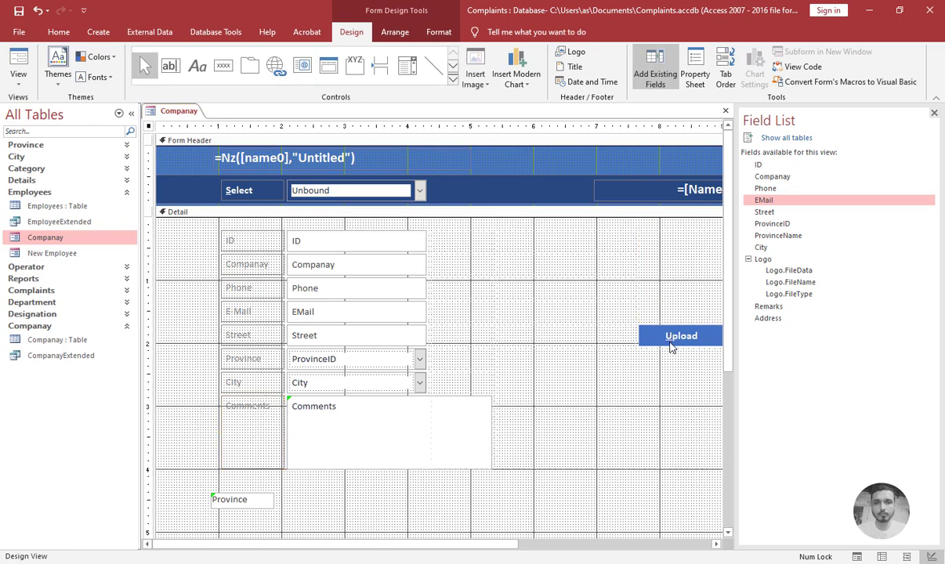
key("ctrl+z")
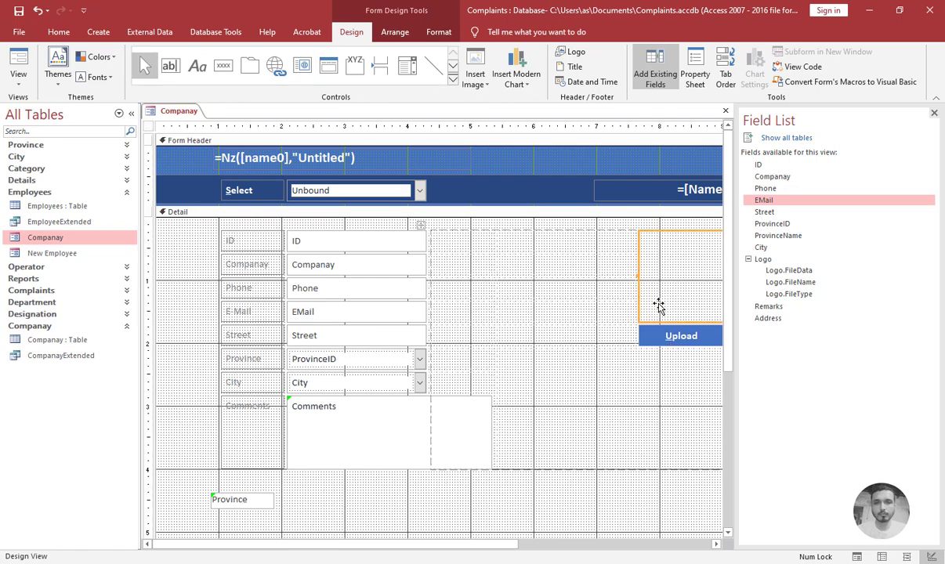
key("Delete")
Step: Move the Upload button beside the City field and the hidden Province text box into the empty area right of the fields
left_click(674, 241)
left_click_drag(674, 241, 451, 389)
left_click(576, 282)
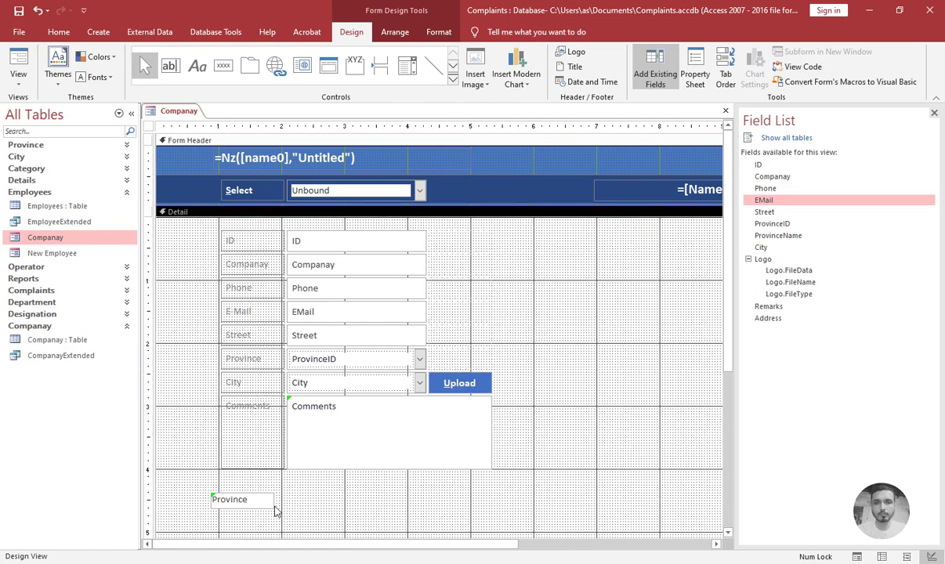
left_click_drag(253, 499, 578, 327)
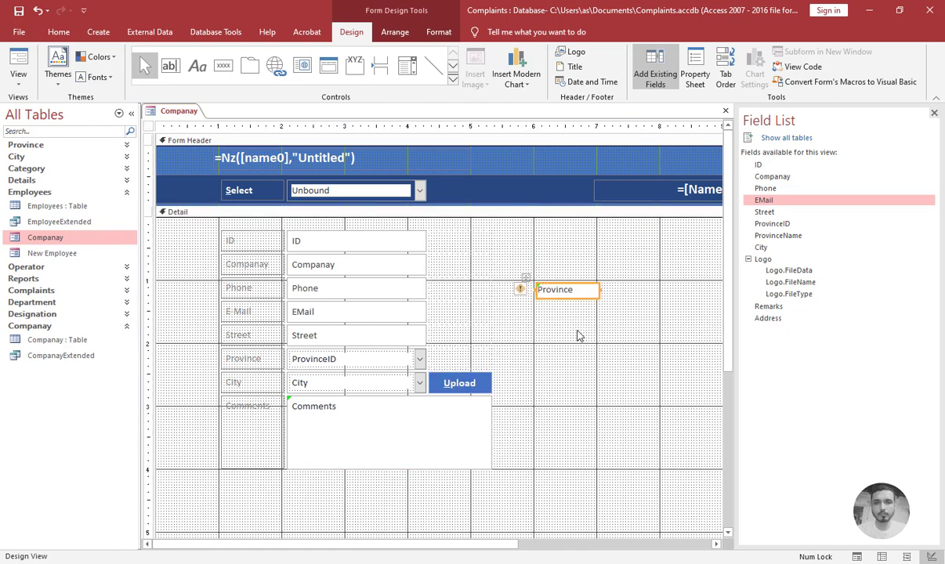
left_click(580, 336)
Step: Delete the dark blue band and the Select combo box with its label from the form header
left_click(514, 203)
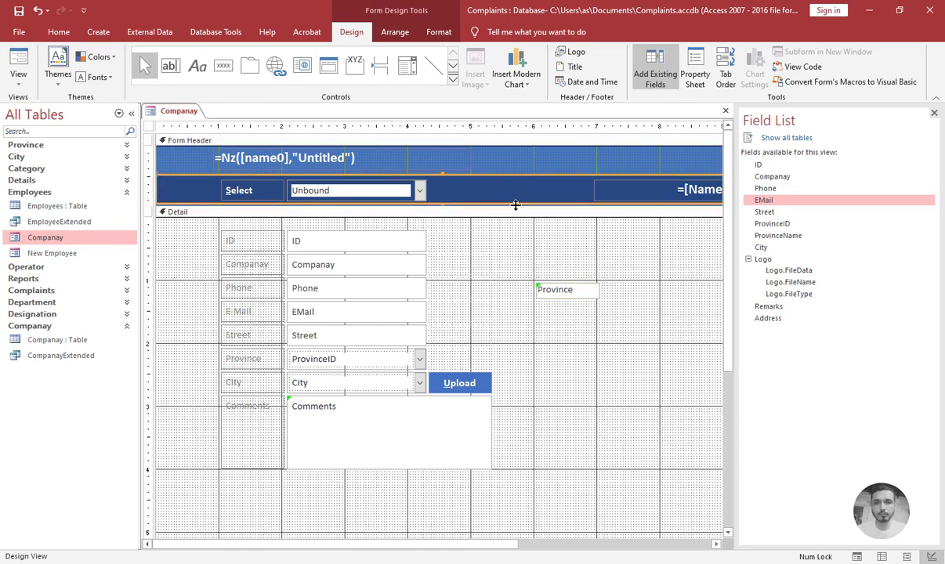
key("Delete")
left_click(378, 195)
key("Delete")
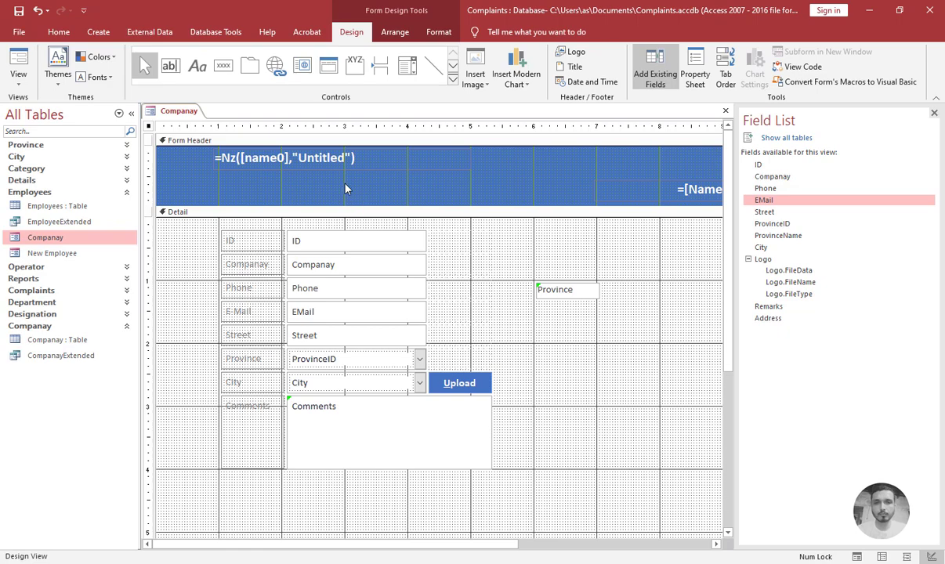
Step: Move the title expression text box horizontally to the form header's left edge
left_click(308, 163)
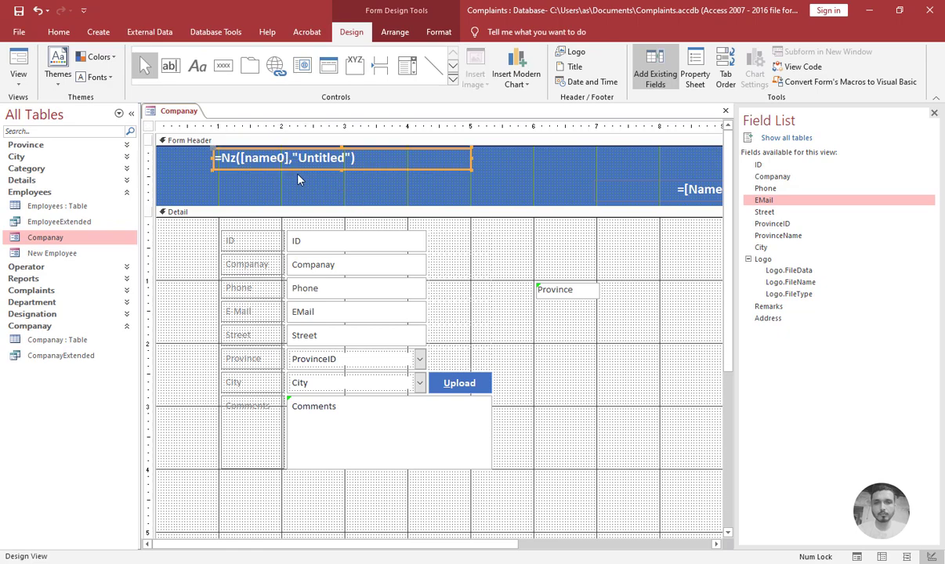
left_click_drag(297, 164, 252, 164)
left_click(349, 180)
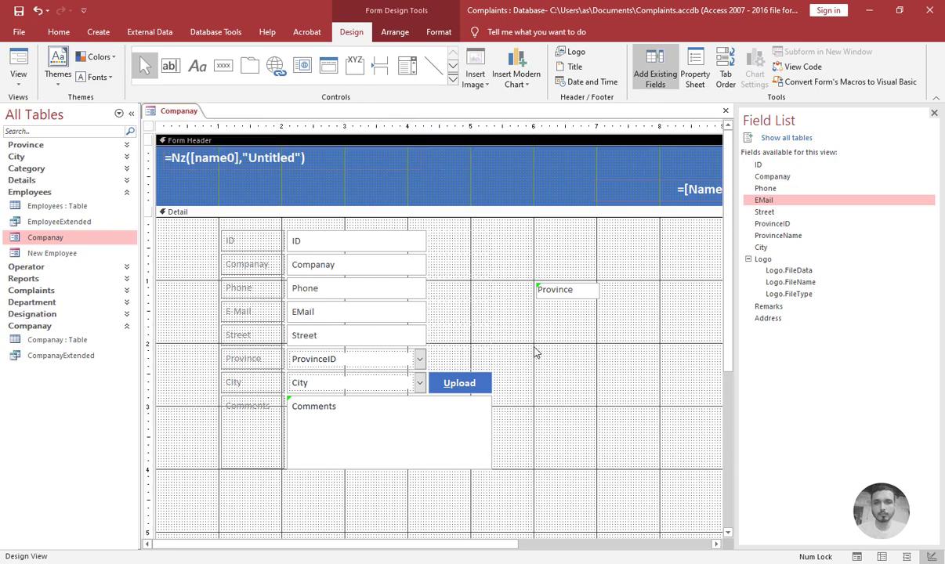
Step: Rename the hidden Province text box in the empty area beside the fields as ProvinceName
left_click(552, 290)
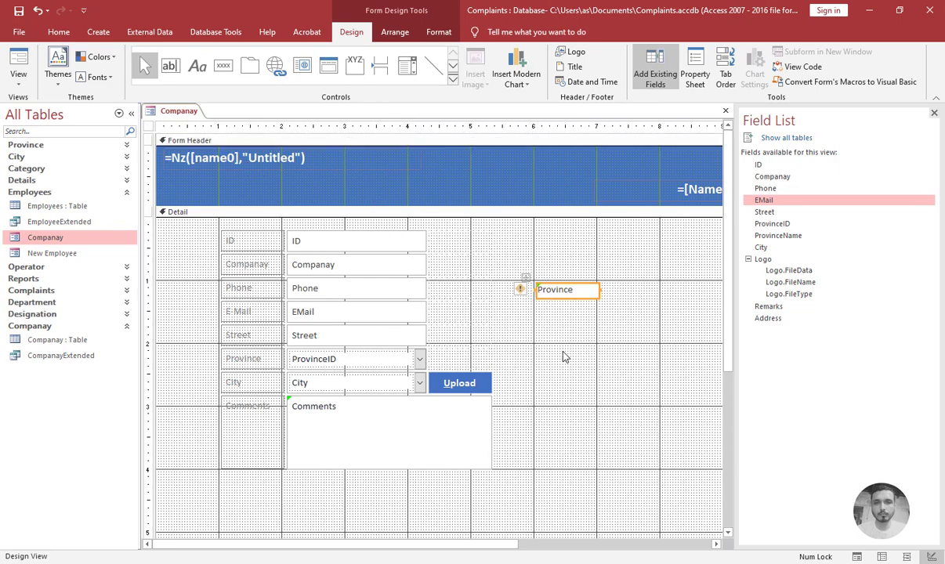
left_click(563, 356)
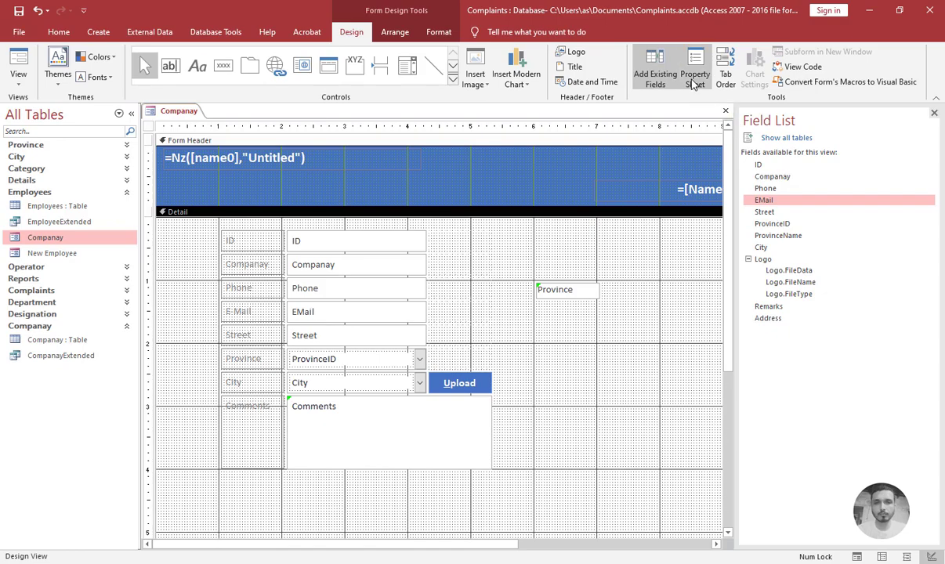
left_click(695, 76)
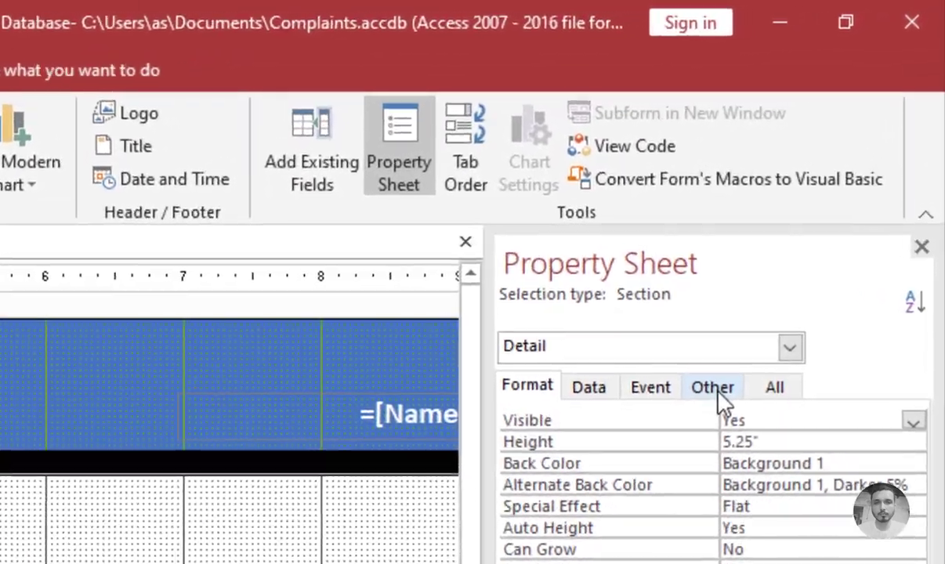
left_click(841, 180)
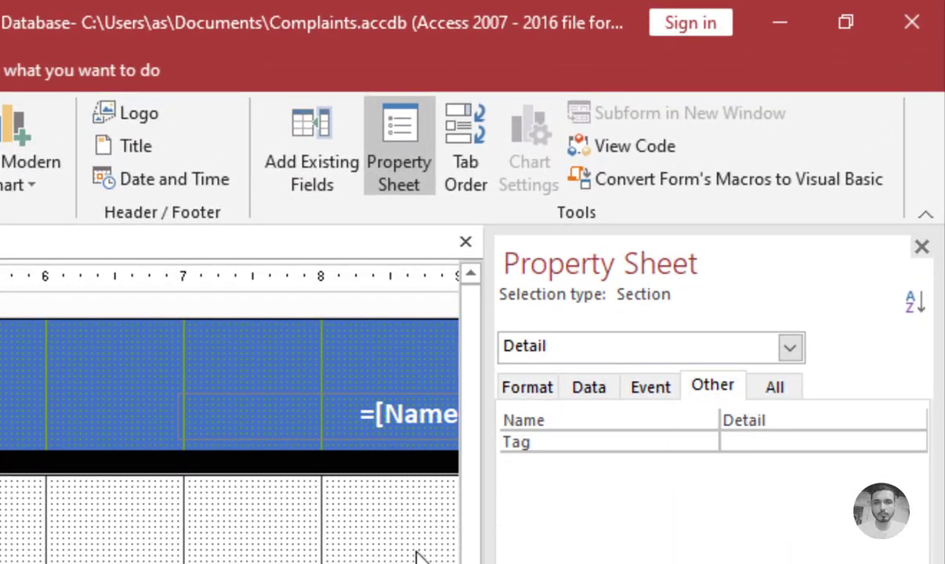
left_click(439, 561)
left_click(815, 429)
type("Name")
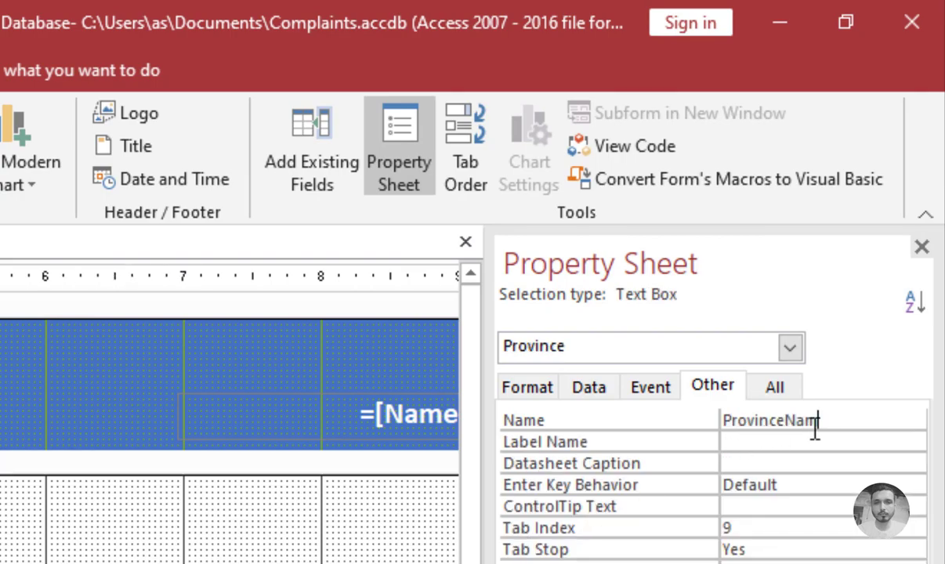
key("Return")
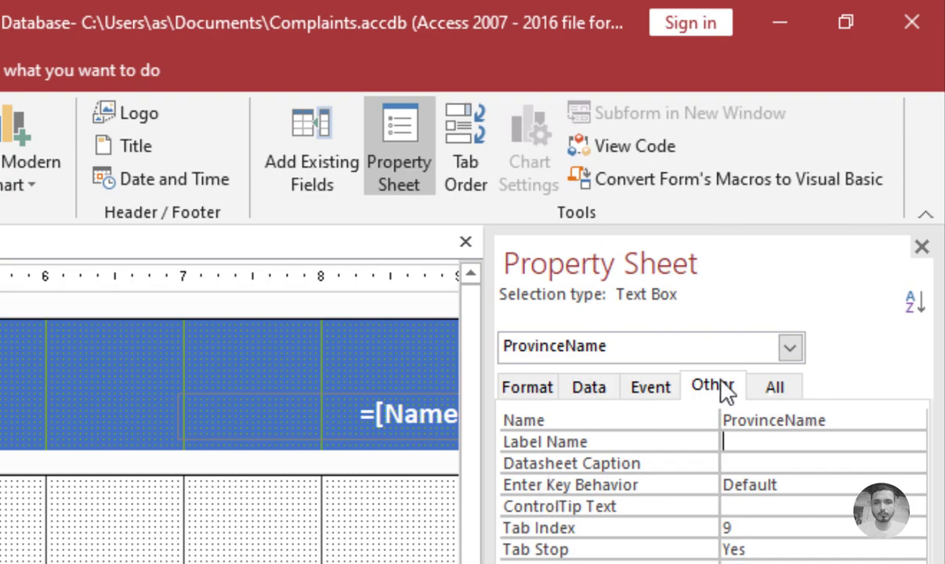
Step: Set the ProvinceName text box's control source to ProvinceName
left_click(607, 384)
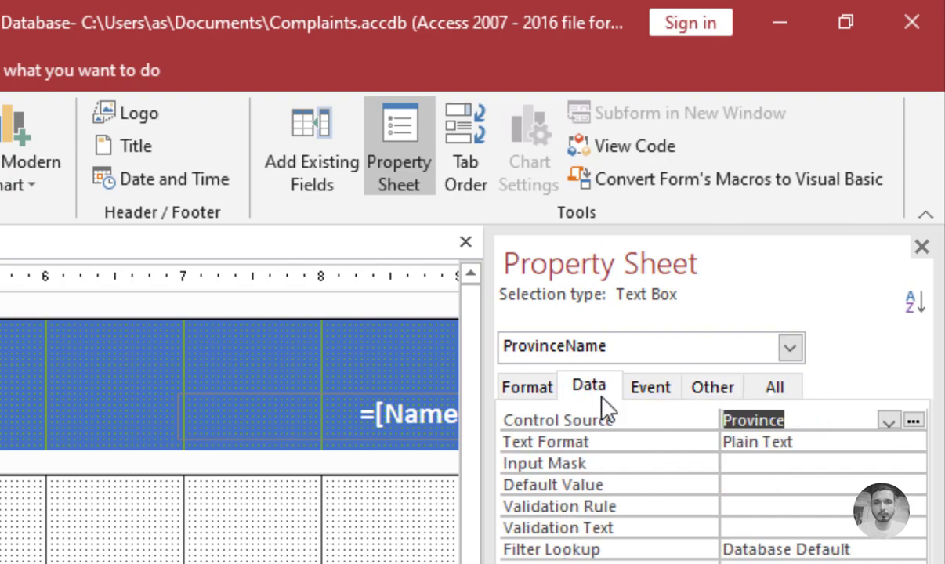
left_click(822, 422)
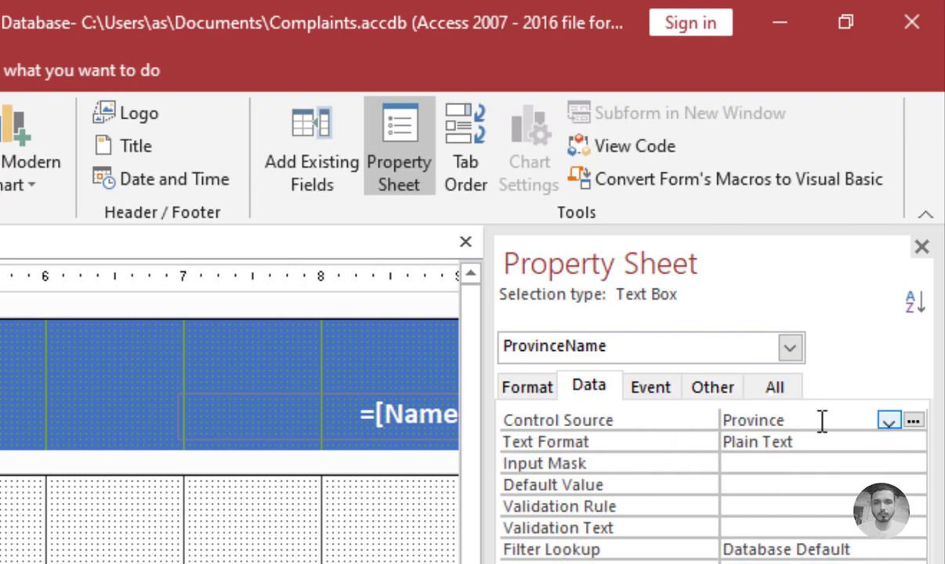
type("name")
key("Return")
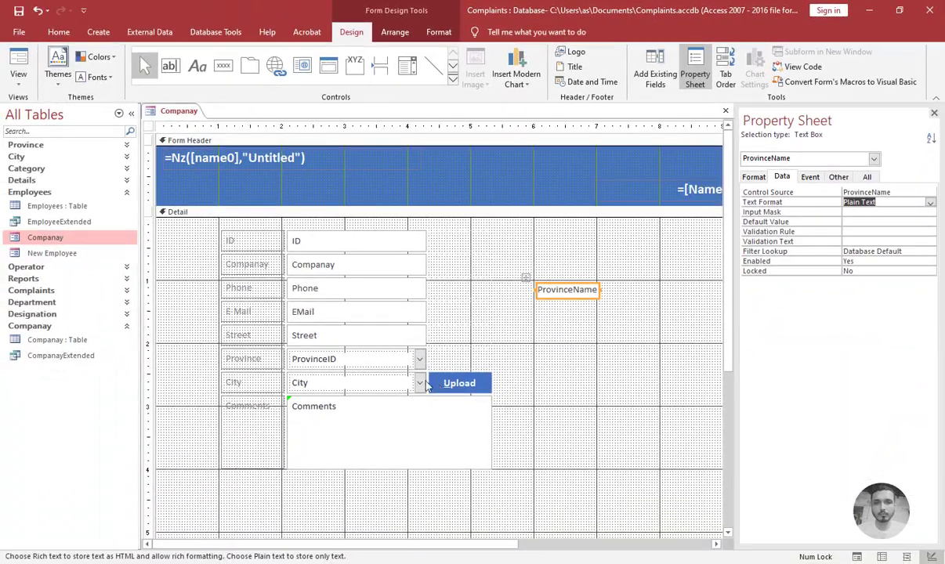
Step: Rename the Comments text box as Remarks
left_click(348, 436)
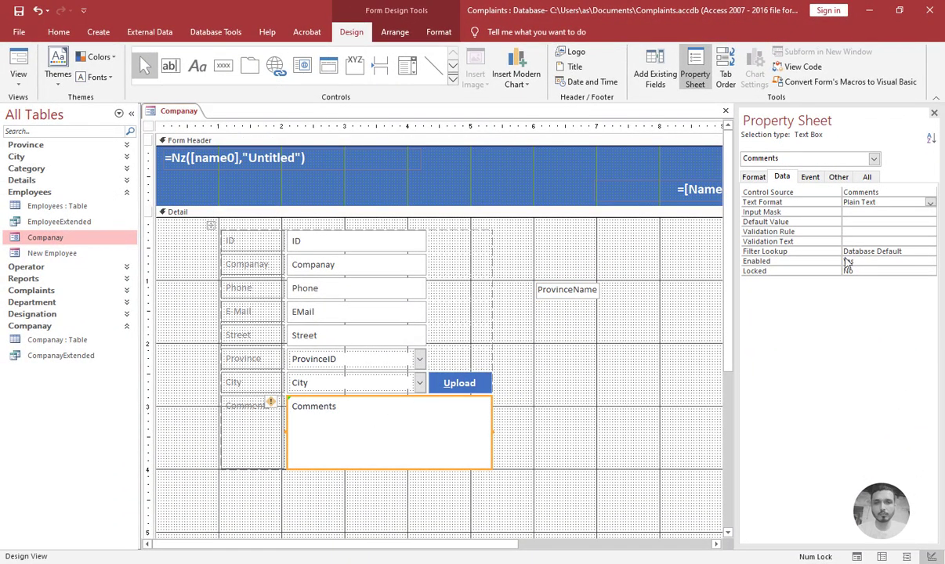
left_click(839, 177)
left_click(838, 194)
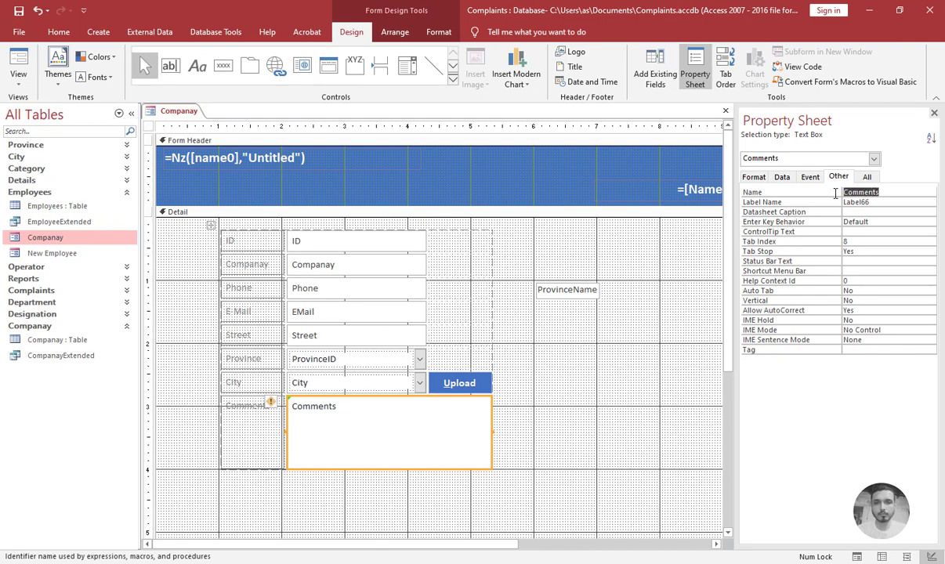
type("Remarks")
key("Return")
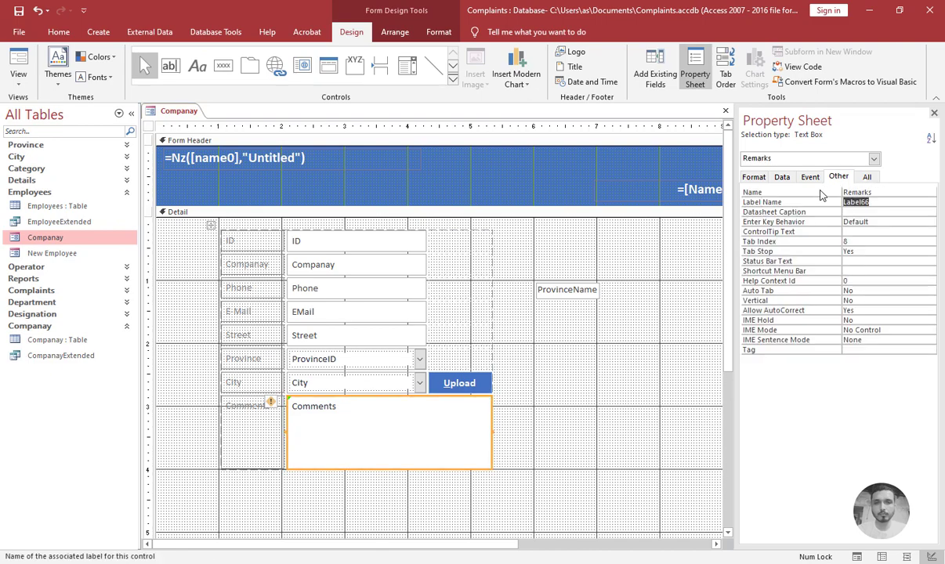
Step: Set the Remarks text box's control source to the Remarks field
left_click(782, 177)
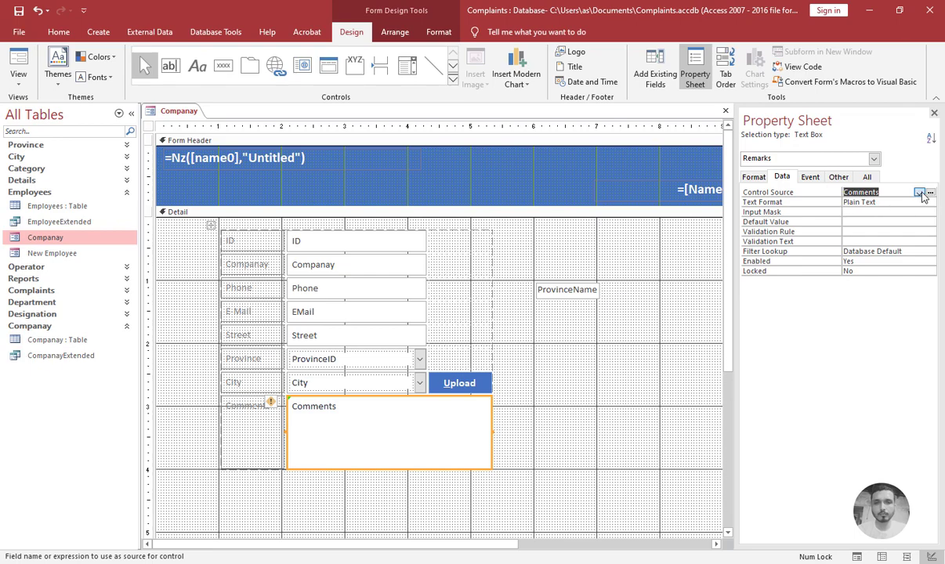
left_click(920, 193)
left_click(855, 286)
left_click(569, 416)
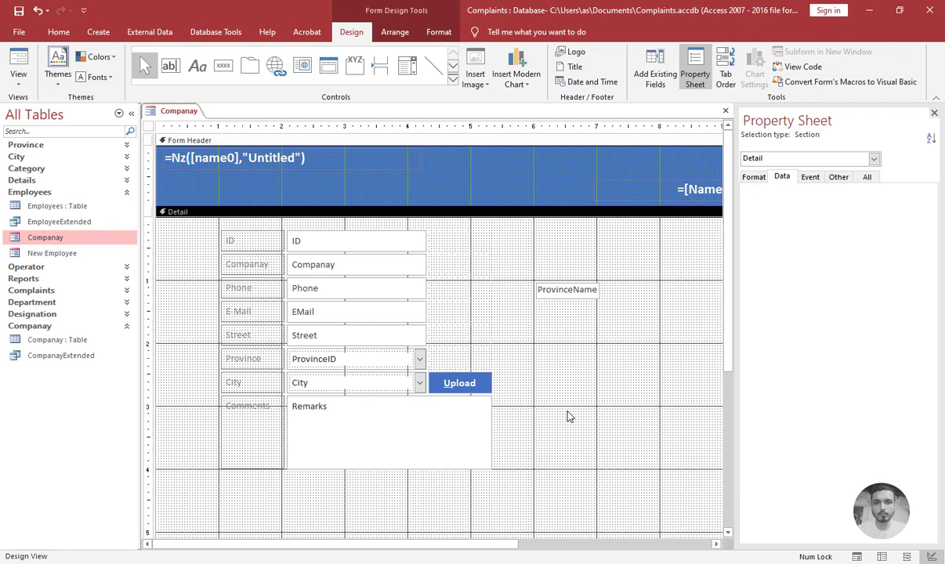
Step: Merge the six empty layout cells above the Upload button into one cell
left_click(479, 385)
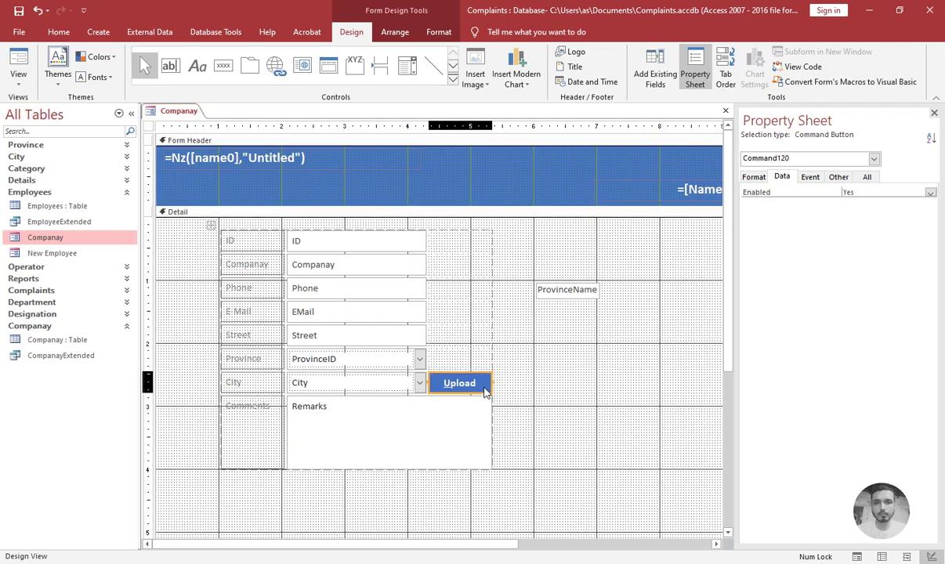
left_click_drag(503, 237, 443, 368)
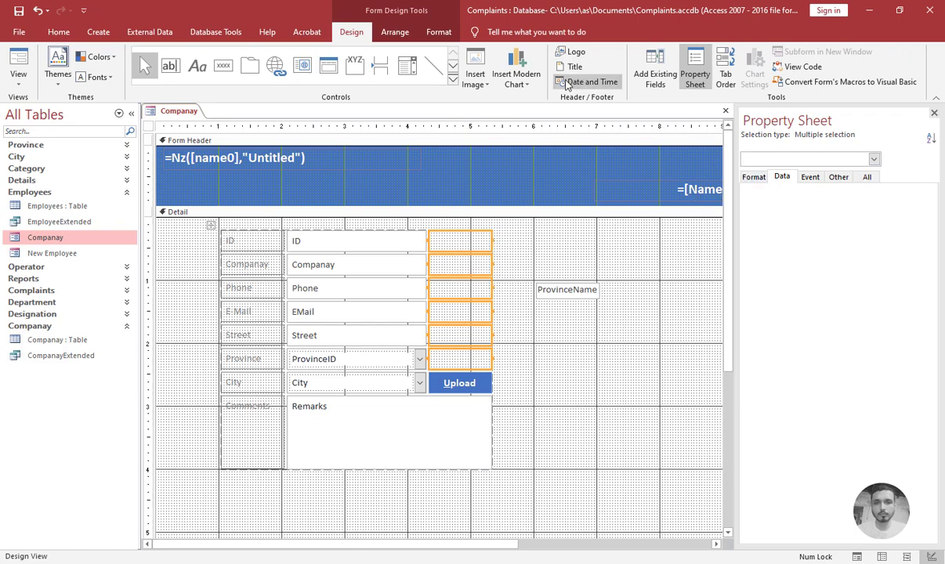
left_click(394, 33)
left_click(343, 65)
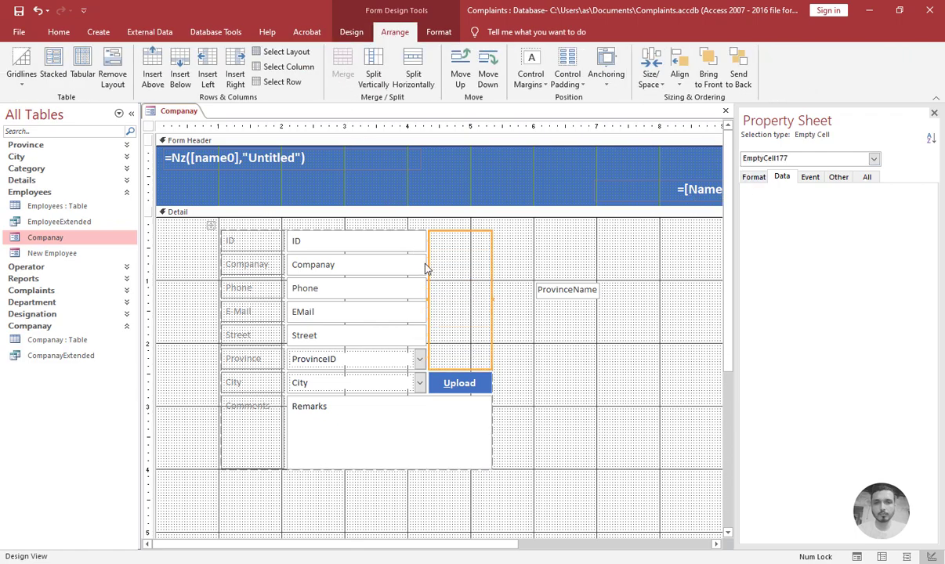
Step: Move the ProvinceName text box below the fields and widen the merged cell's column to about the 6-inch mark
left_click_drag(566, 293, 549, 489)
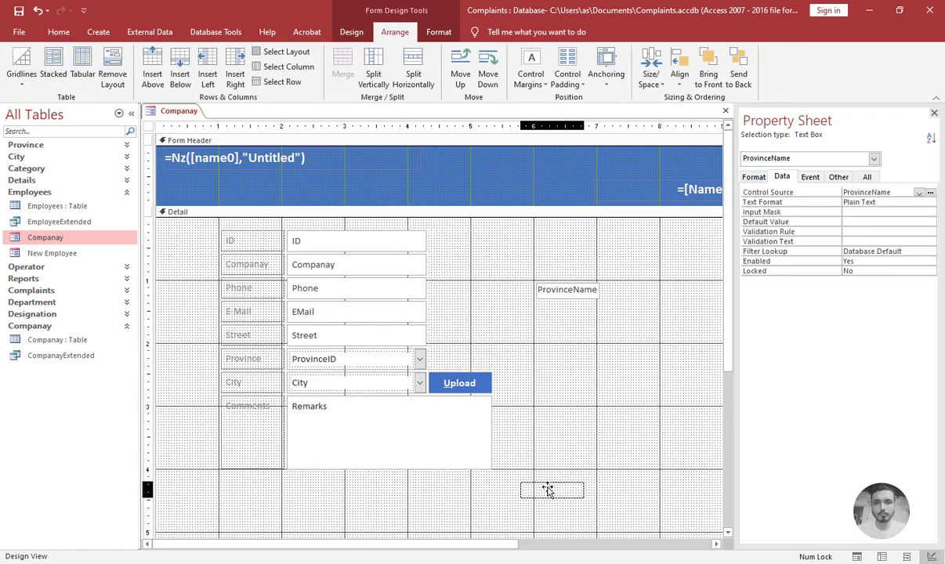
left_click(458, 289)
left_click_drag(490, 299, 531, 302)
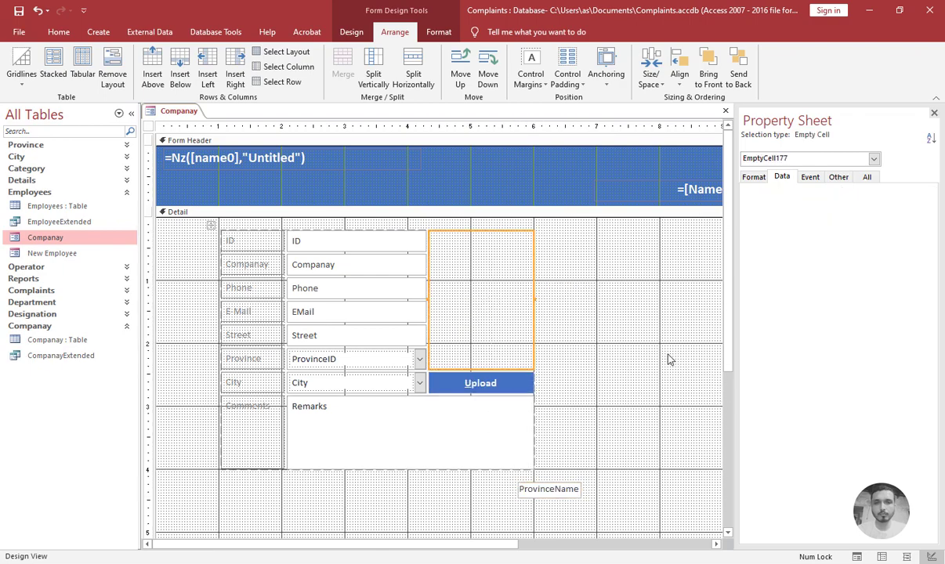
Step: Move the ProvinceName text box into the form header, beneath the title expression
left_click(631, 339)
left_click_drag(558, 488, 248, 196)
left_click_drag(218, 189, 219, 189)
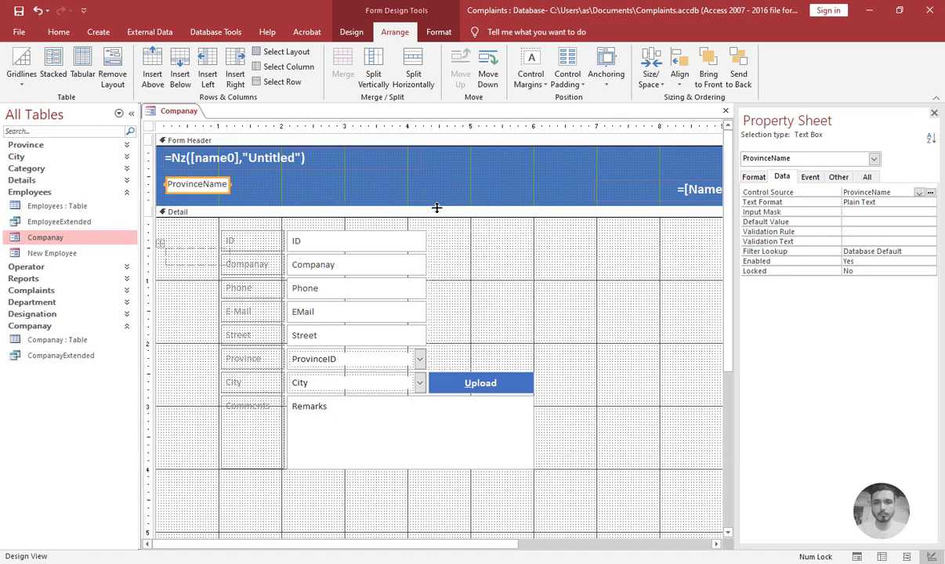
Step: Set the ProvinceName text box's width to 0.1 inch
left_click(754, 177)
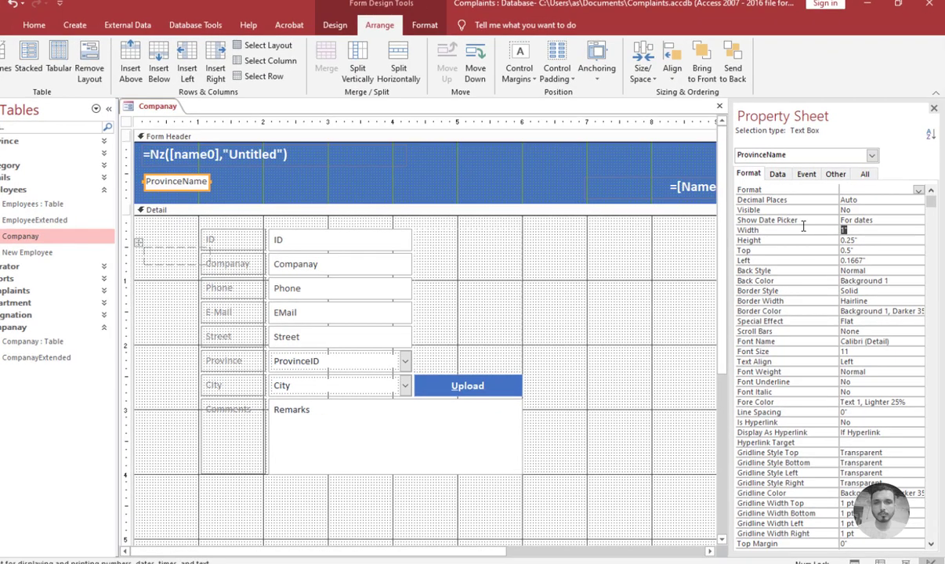
left_click(799, 230)
type("0.1")
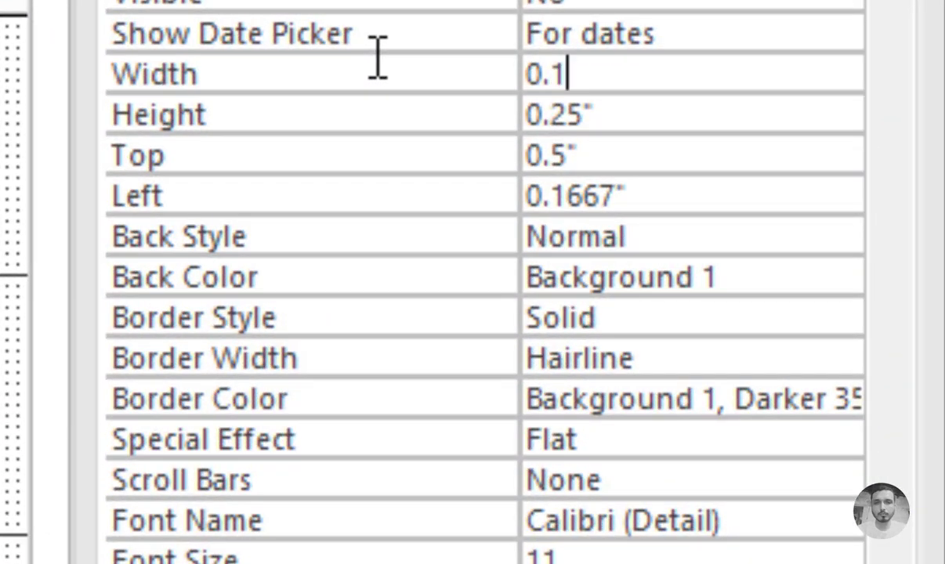
key("Return")
type("0")
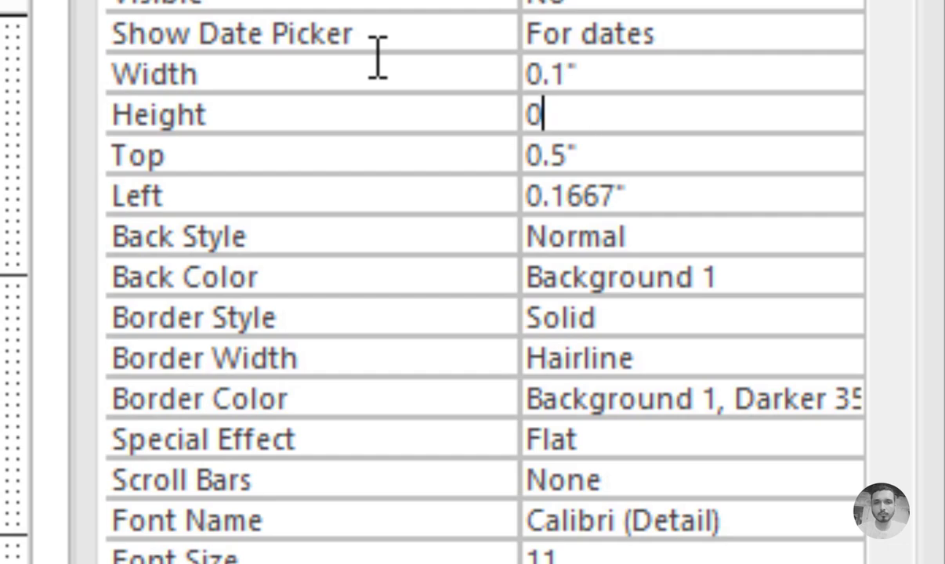
key("Return")
type(".")
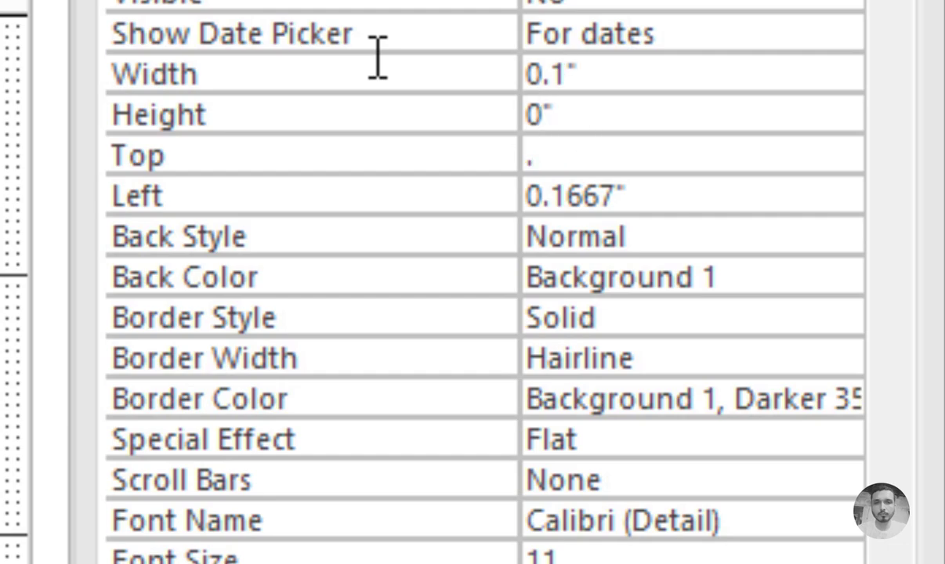
type("5")
key("Return")
Step: Set the ProvinceName text box's height, top position and left position to 0.1 inch each
key("Up")
type("0.1")
key("Return")
type("0.0")
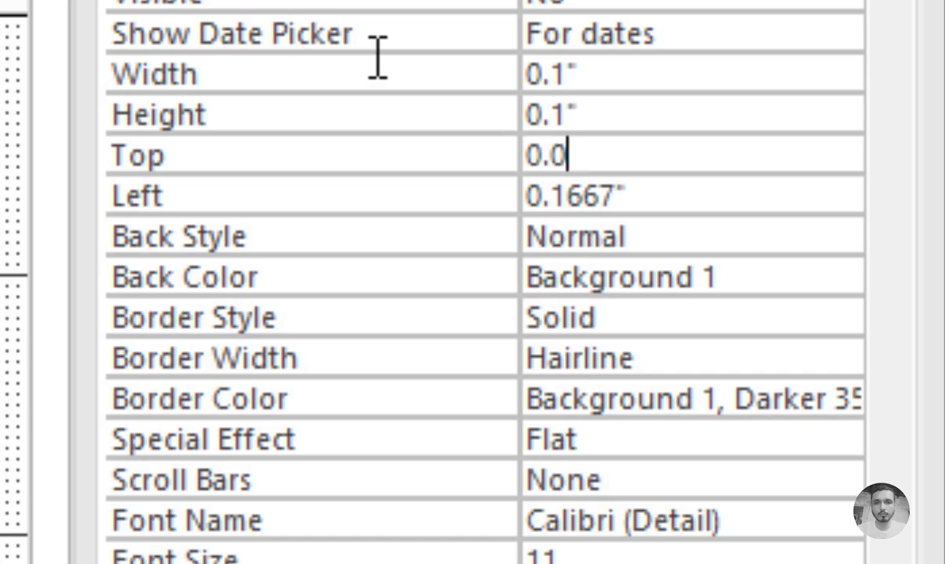
key("BackSpace")
type("1")
key("Return")
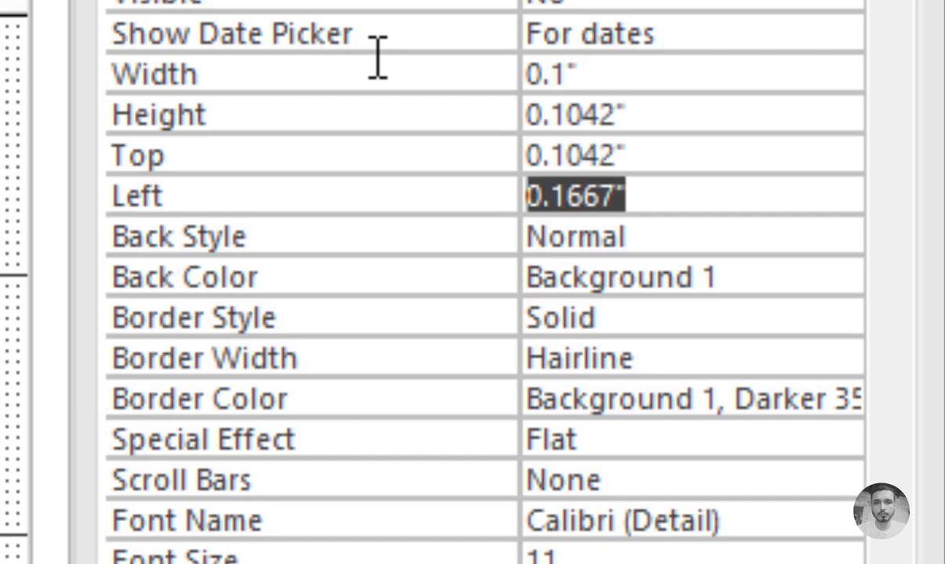
type("0.1")
key("Return")
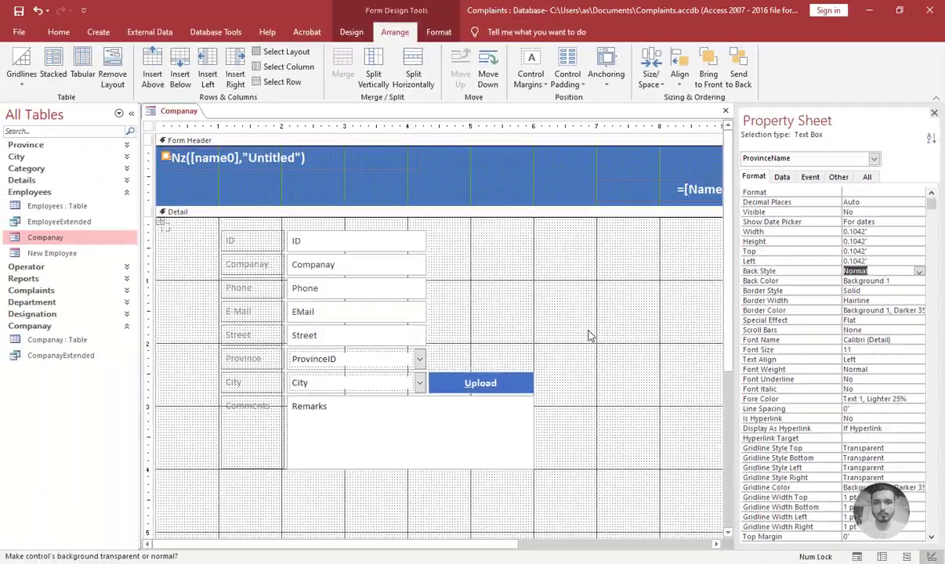
left_click(140, 392)
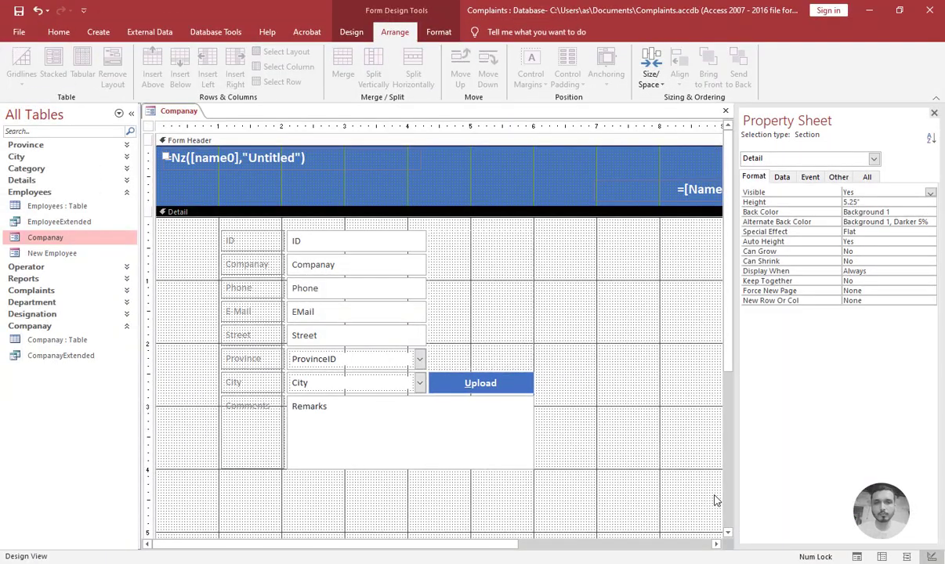
left_click(506, 387)
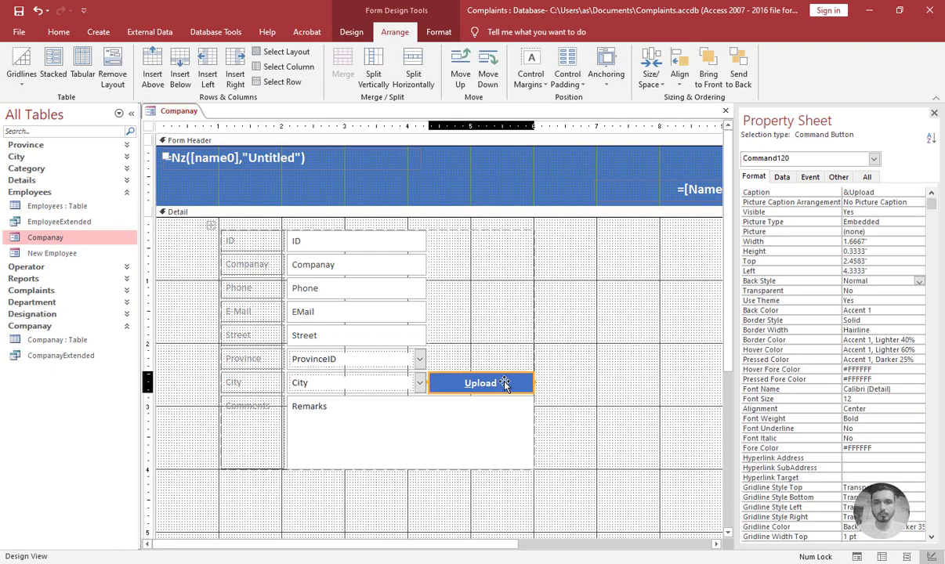
left_click(811, 178)
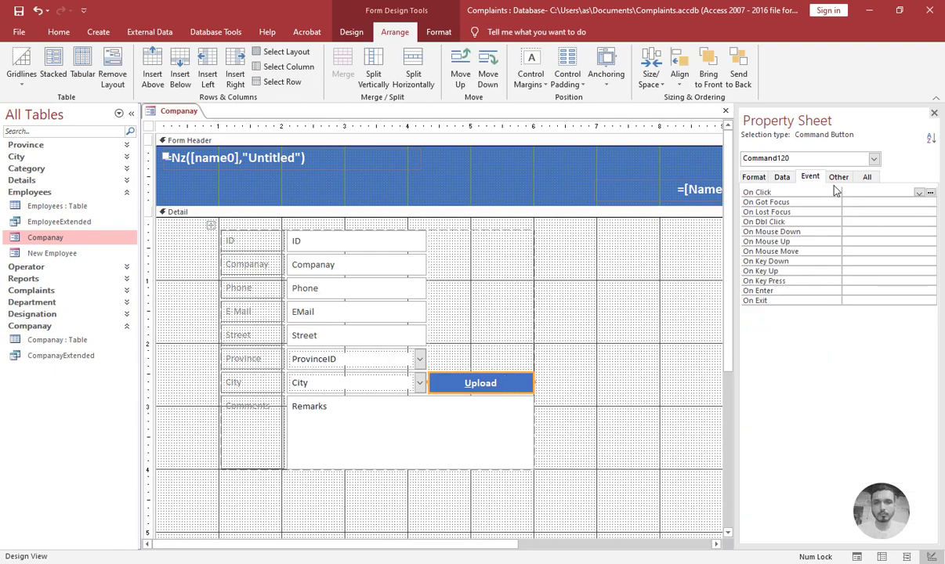
left_click(931, 193)
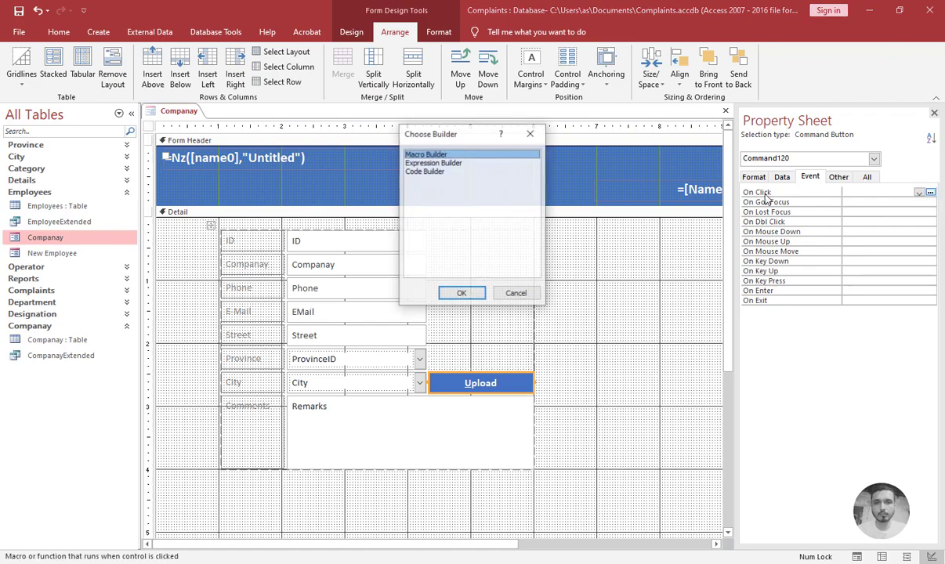
double_click(435, 156)
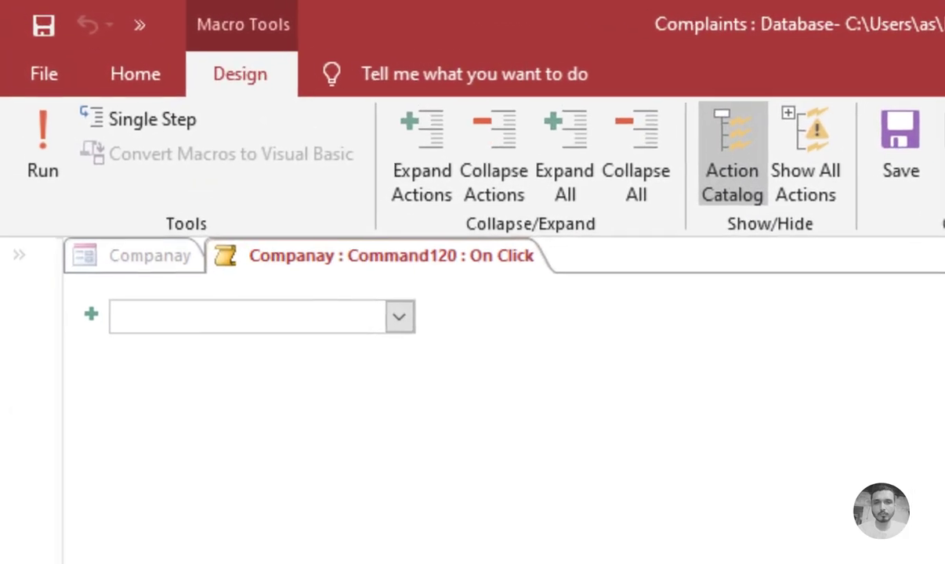
type("GoToControl")
key("Return")
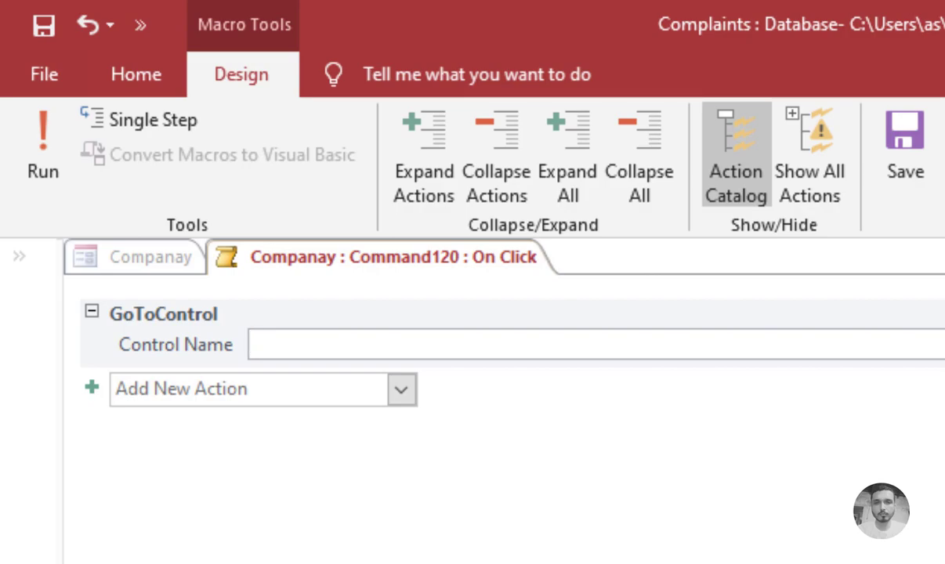
type("pho")
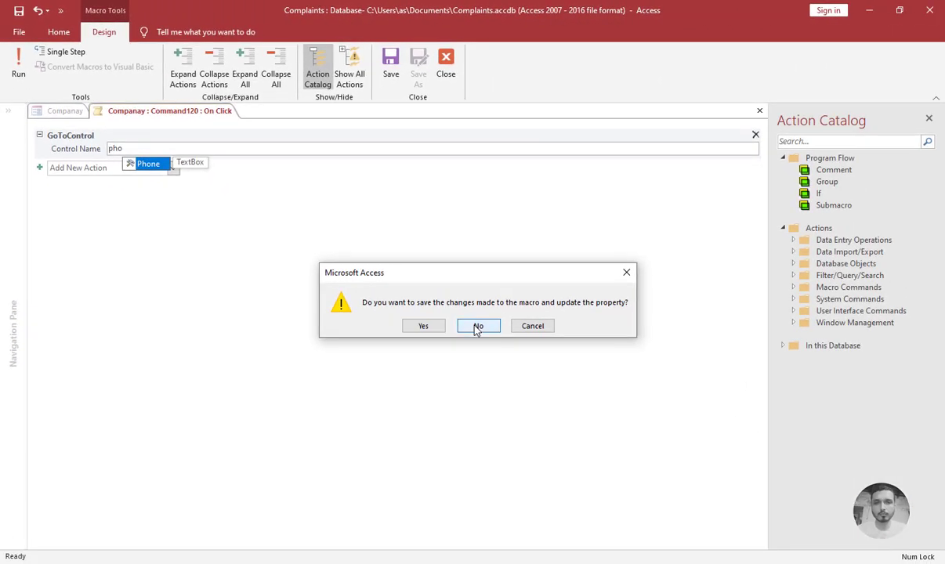
left_click(477, 328)
left_click(588, 322)
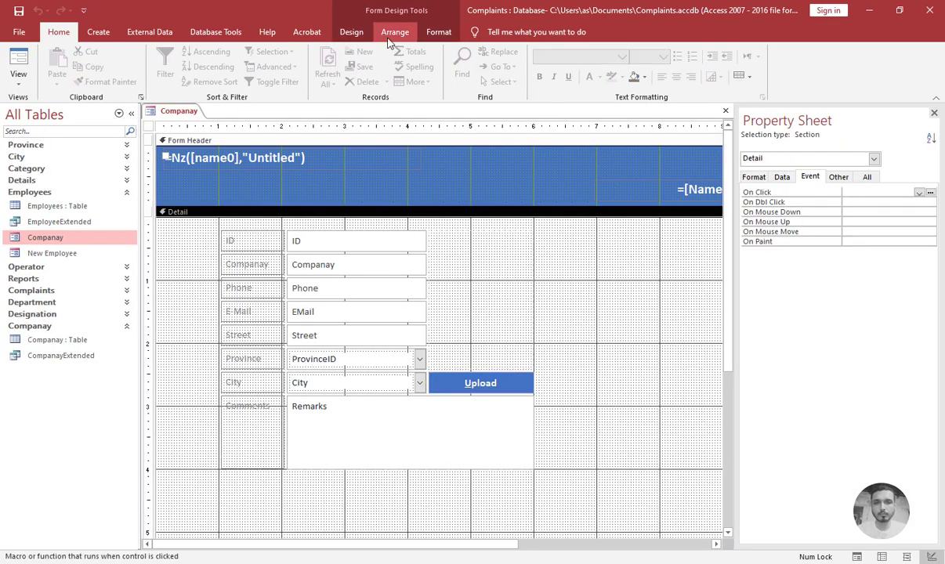
Step: Add the Logo attachment field to the empty merged cell beside the ID to Province fields
left_click(352, 33)
left_click(655, 74)
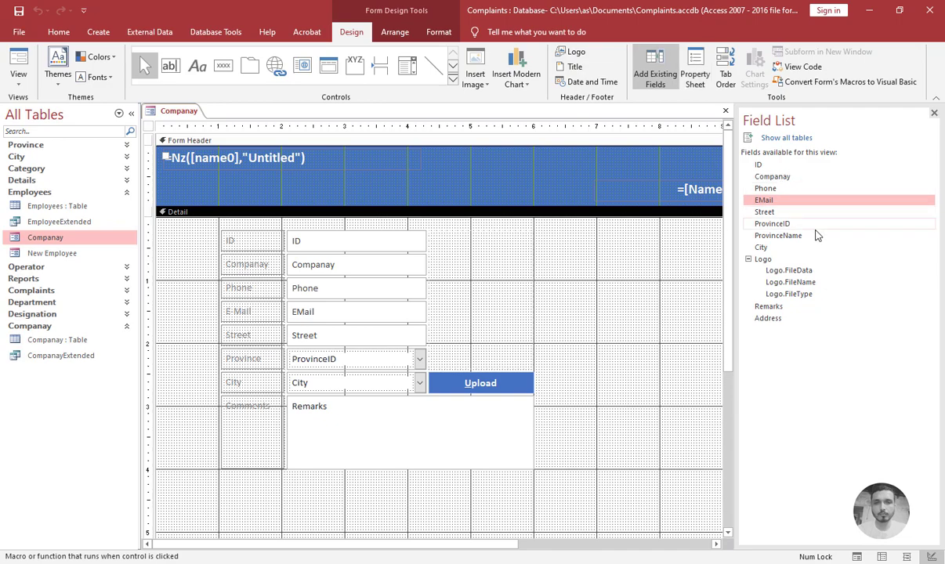
left_click_drag(761, 262, 474, 270)
left_click(569, 271)
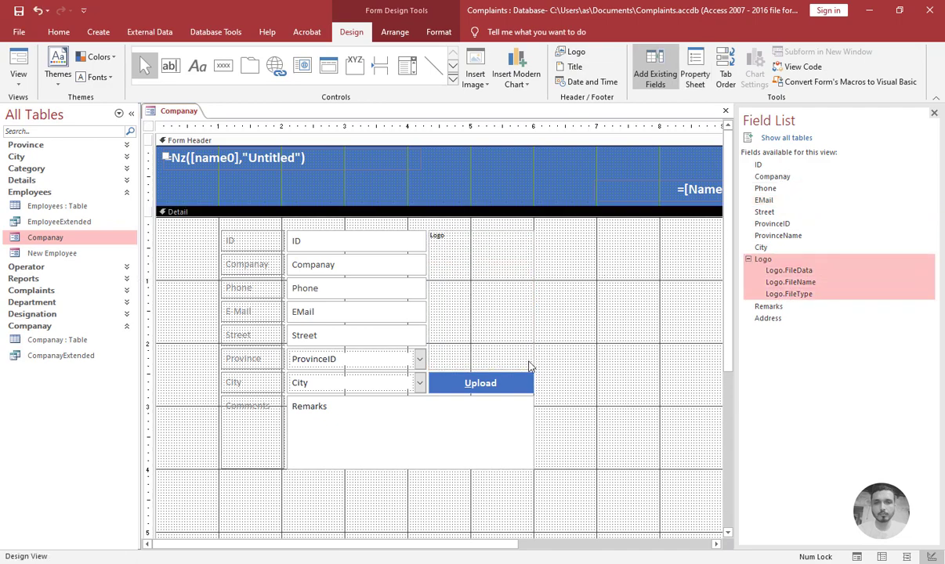
Step: Start an embedded On Click macro for the Upload button with a GoToControl action targeting the Logo control
left_click(490, 382)
left_click(693, 83)
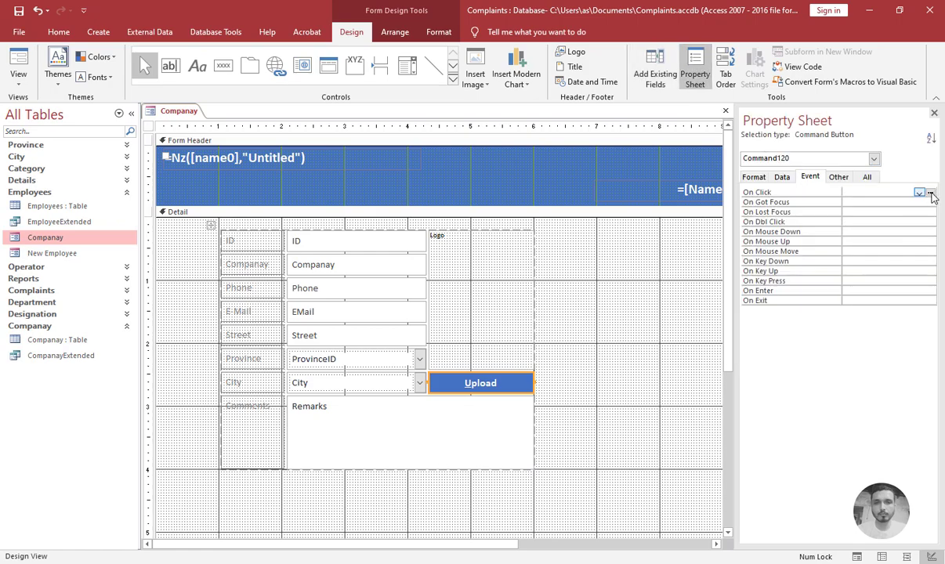
left_click(930, 192)
double_click(424, 155)
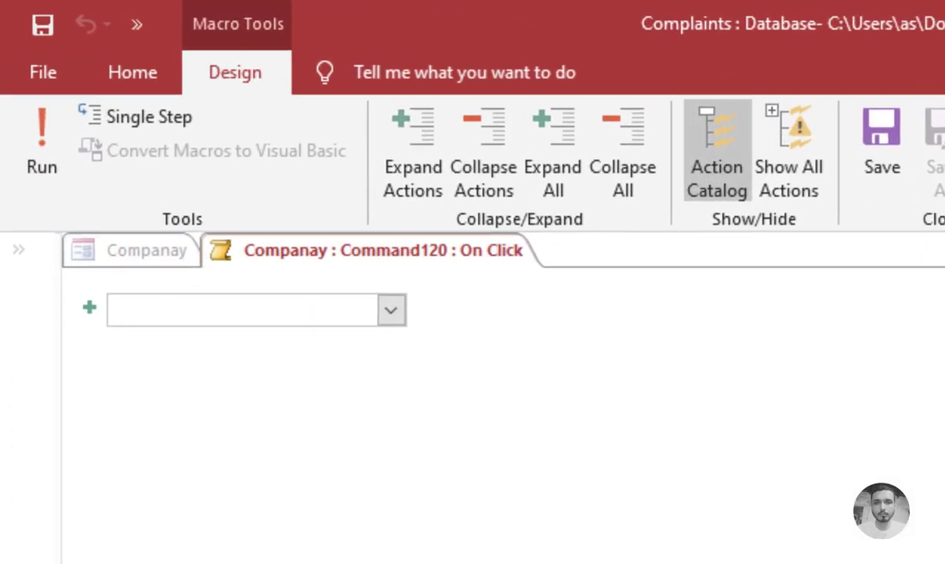
type("GoToControl")
key("Return")
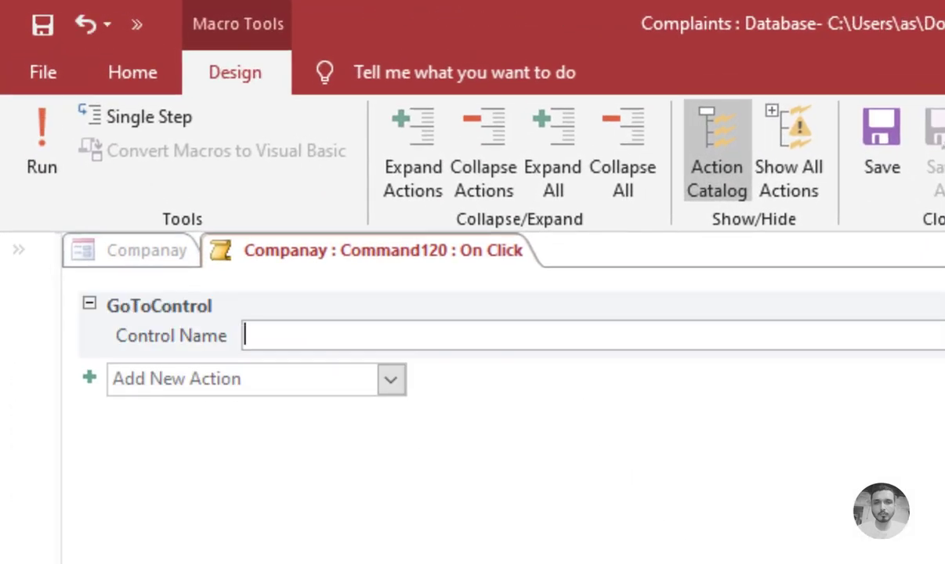
type("log")
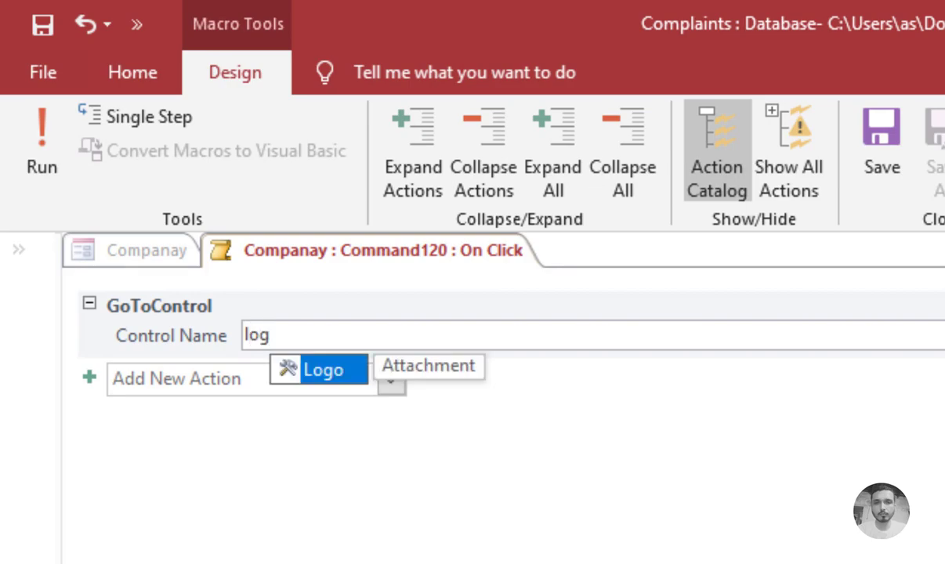
left_click(323, 372)
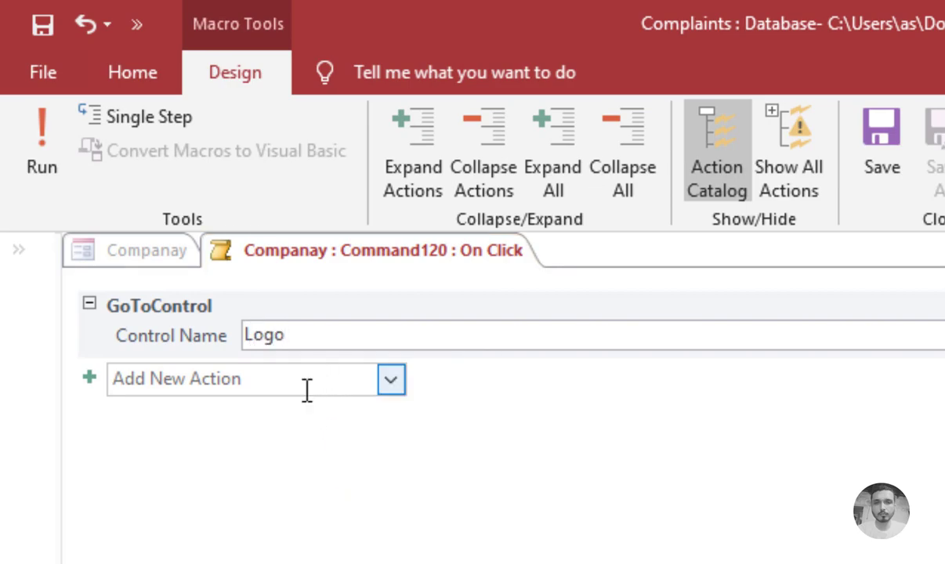
Step: Add a RunMenuCommand action running ManageAttachments to the Upload macro, then save and close the macro
left_click(307, 388)
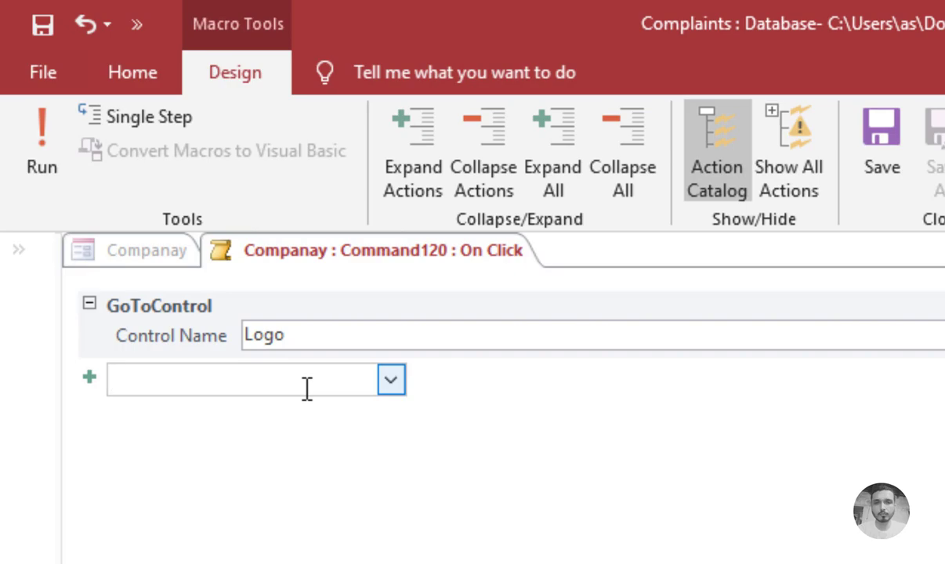
type("RunMenuCommand")
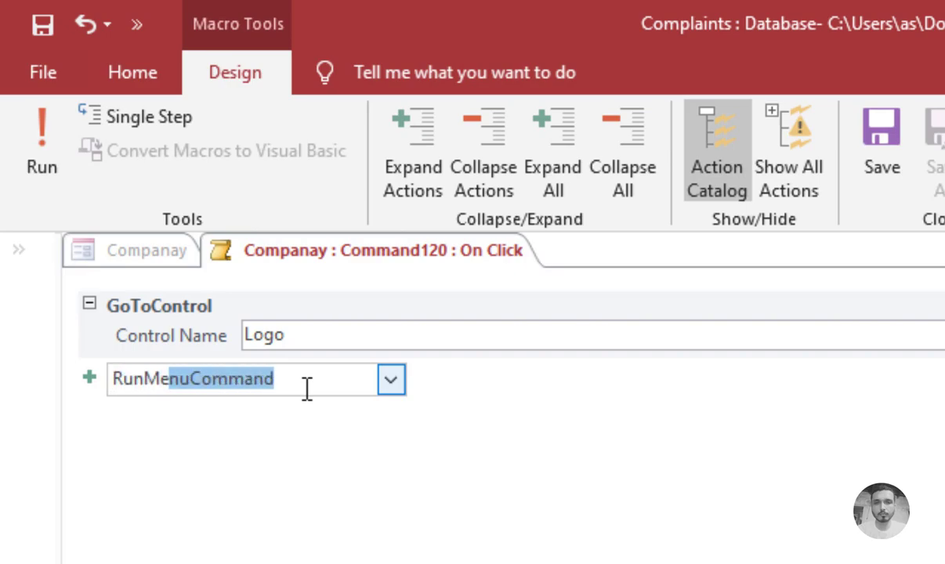
key("Return")
type("ManageAttachments")
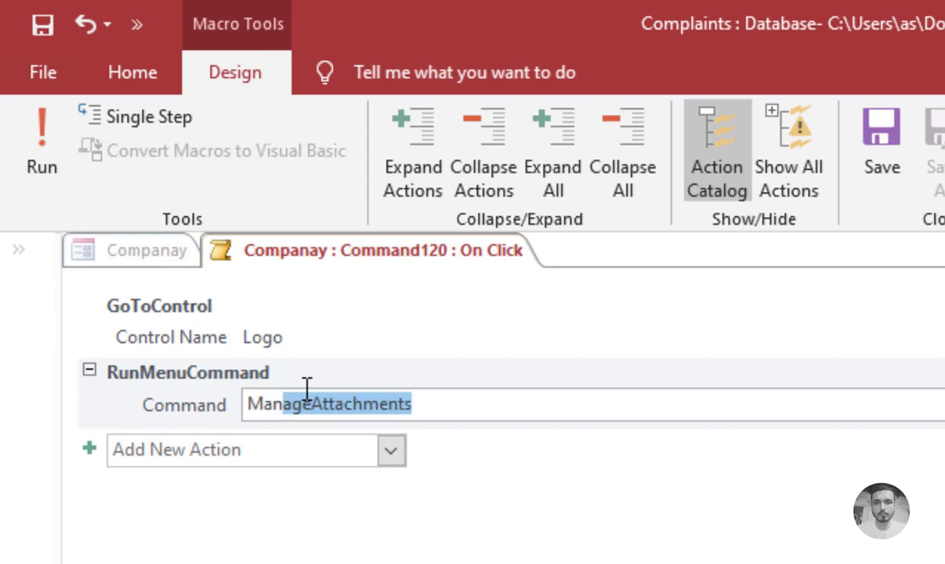
left_click(327, 450)
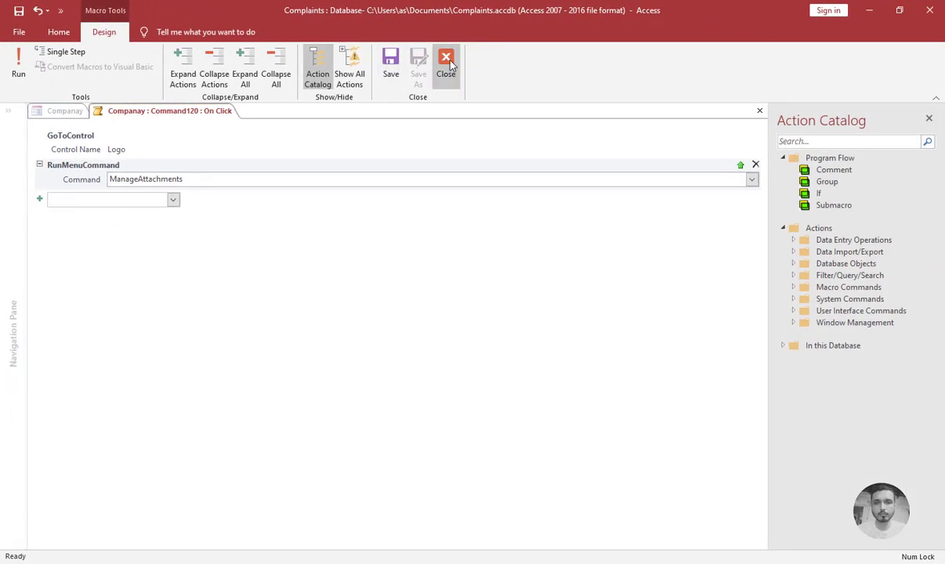
left_click(881, 126)
left_click(419, 327)
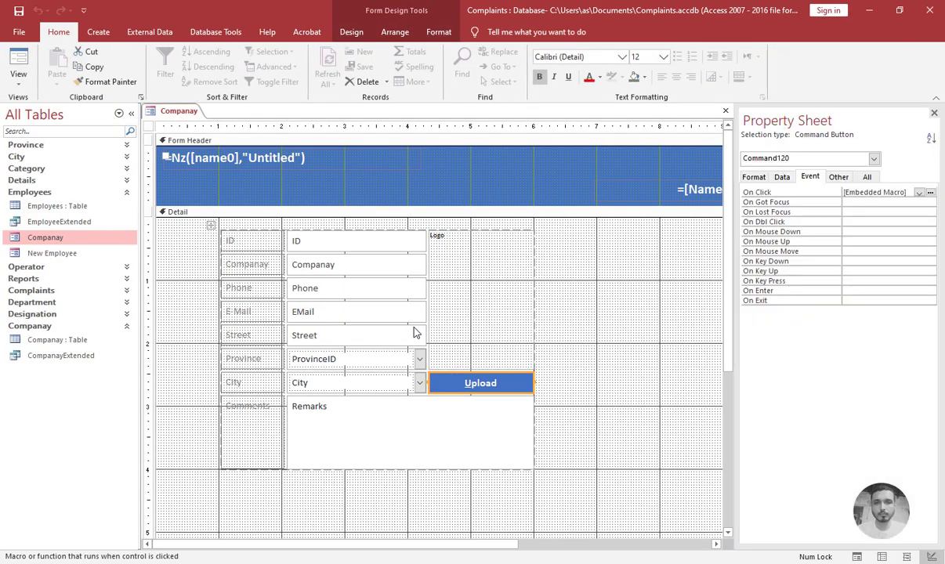
left_click(577, 354)
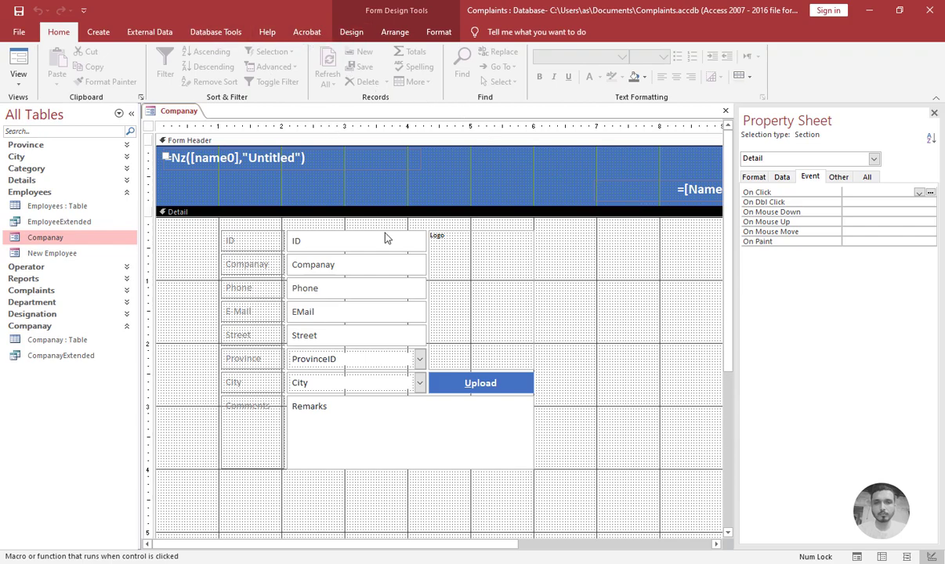
Step: Open the ProvinceID combo box's After Update code and delete the DepartmentID_AfterUpdate procedure from the Companay form's module
left_click(392, 365)
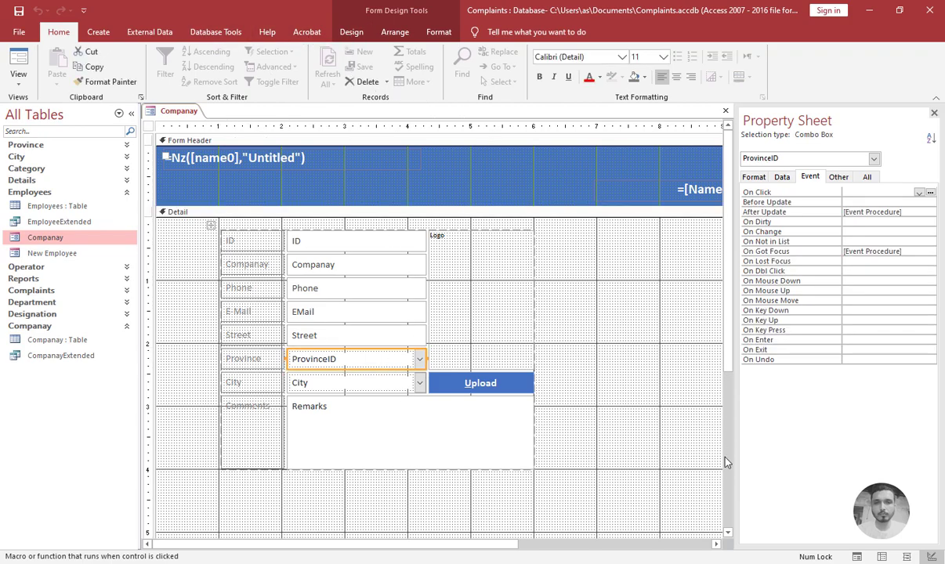
left_click(855, 212)
left_click(929, 212)
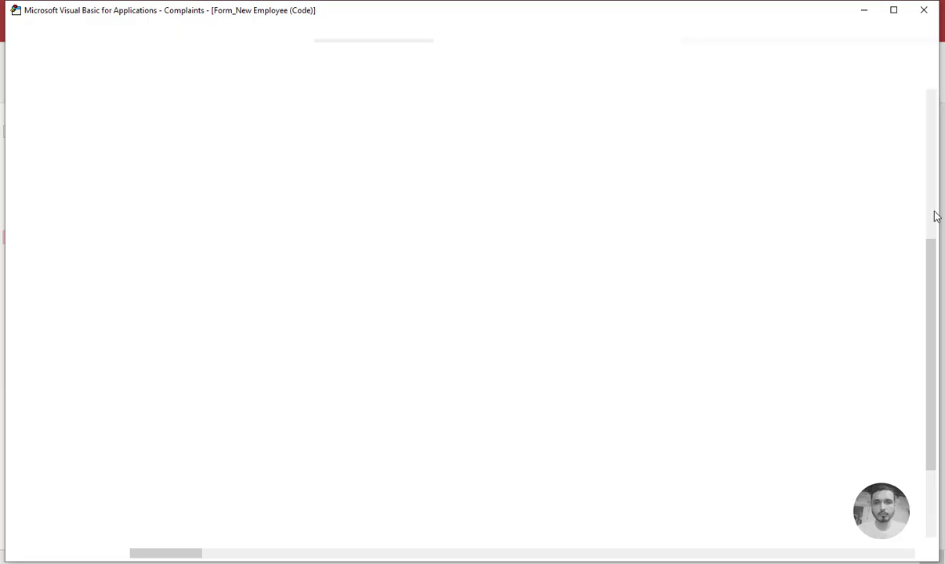
left_click(212, 157)
scroll(214, 170, "up", 5)
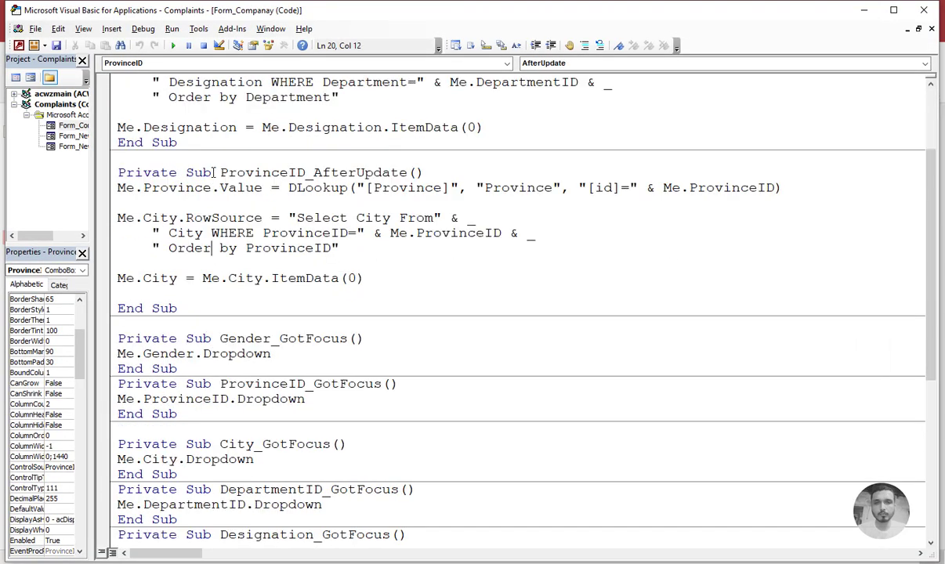
left_click(213, 168)
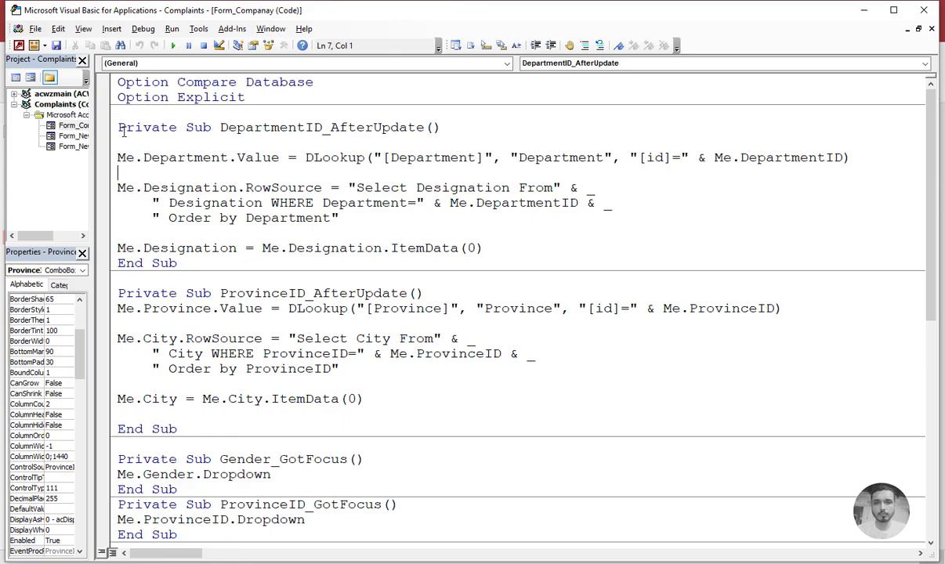
left_click(178, 187)
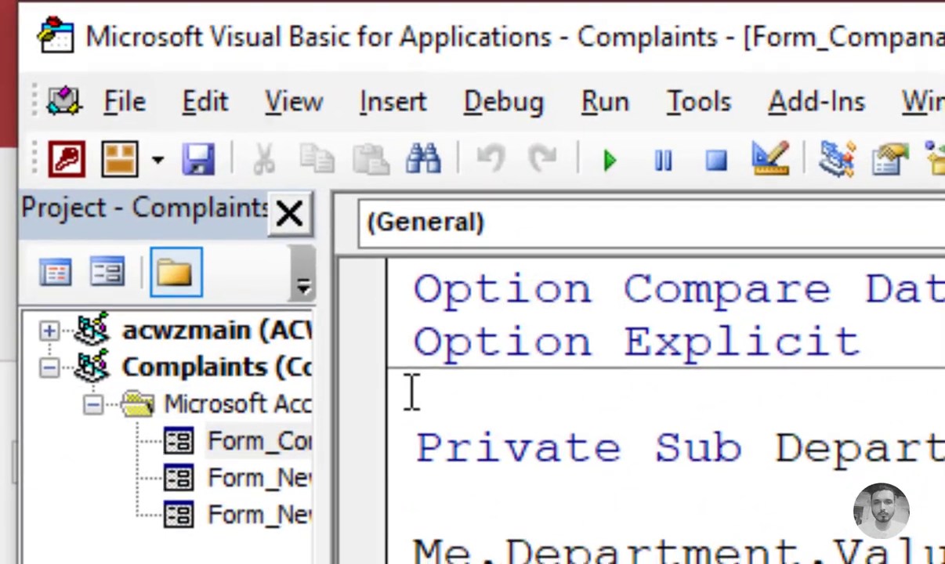
left_click_drag(411, 391, 247, 261)
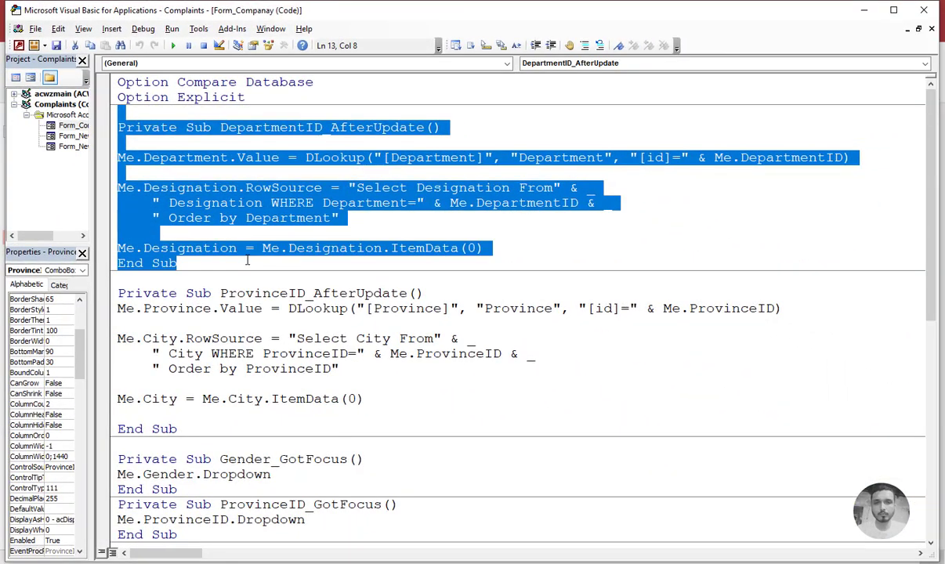
key("Delete")
Step: Delete the Gender_GotFocus procedure from the Companay form's code
left_click(189, 188)
left_click(204, 308)
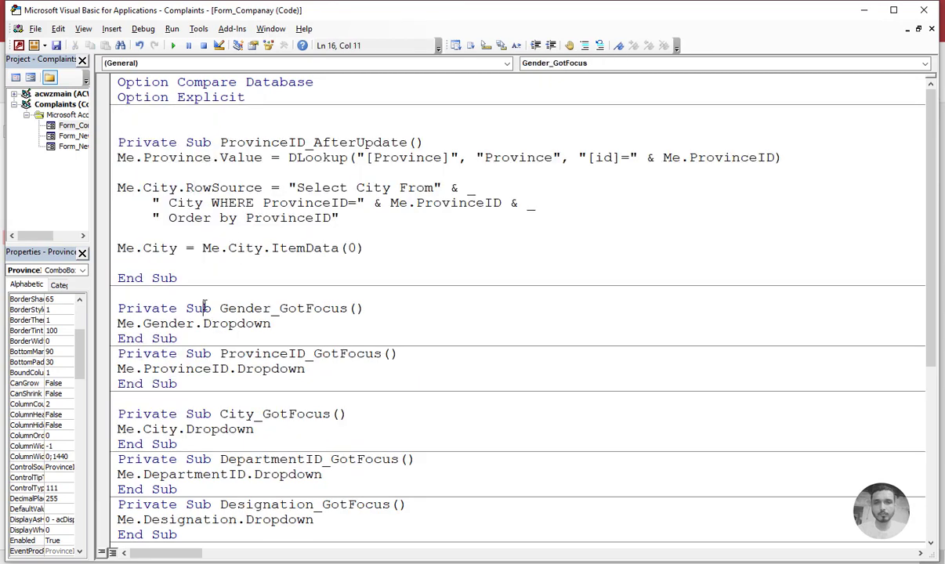
left_click_drag(130, 294, 186, 339)
key("Delete")
left_click(185, 324)
left_click(187, 369)
Step: Delete all code after City_GotFocus, including the DepartmentID, Designation and Status GotFocus procedures
left_click(142, 415)
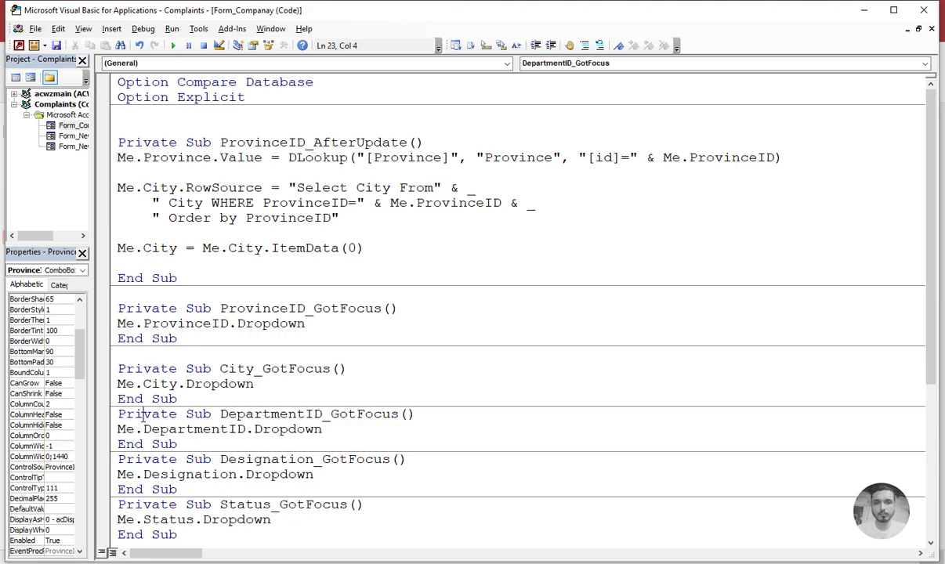
left_click_drag(120, 414, 295, 539)
key("Delete")
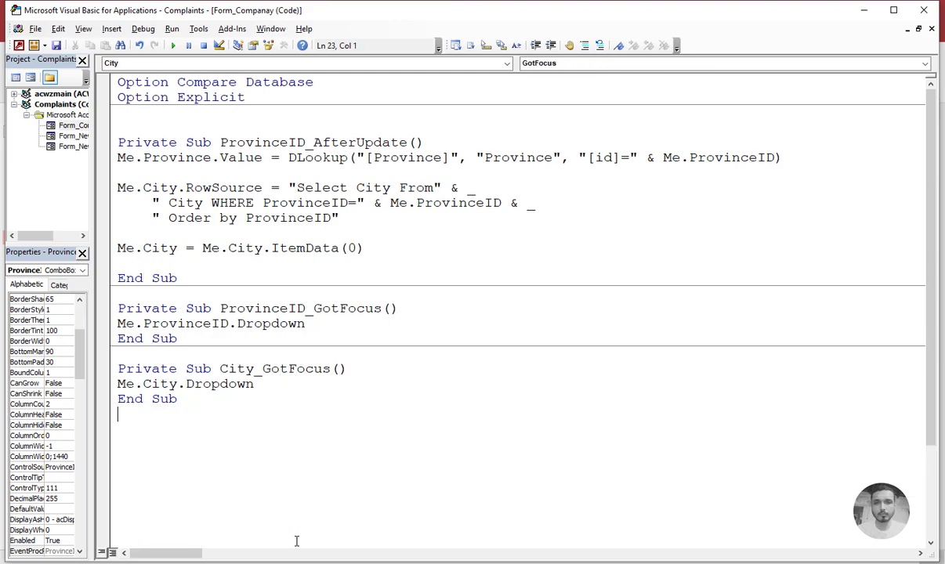
scroll(283, 457, "down", 3)
scroll(283, 458, "up", 3)
Step: Change Me.Province.Value to Me.ProvinceName.Value in the ProvinceID_AfterUpdate procedure and save the code
left_click(179, 157)
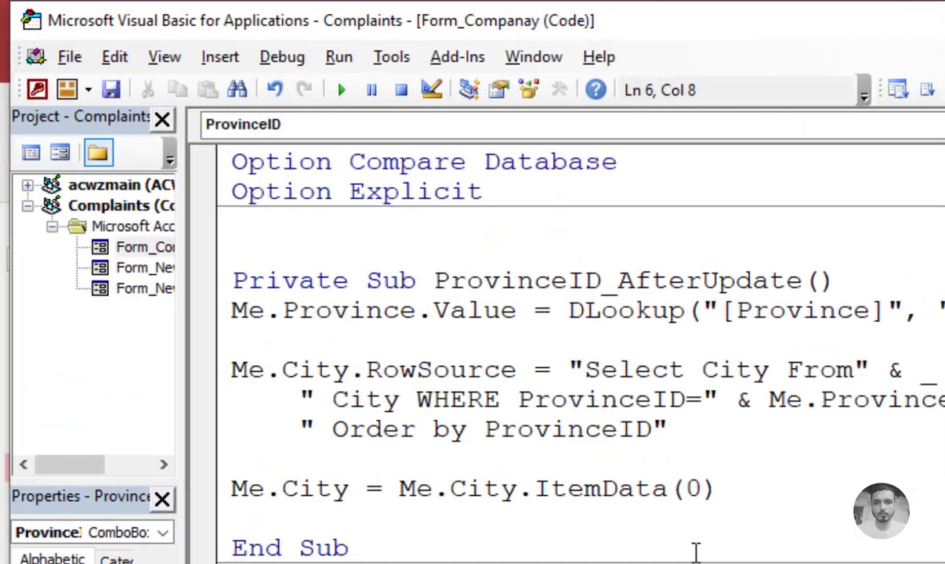
key("Right")
key("Right")
key("Right")
key("Right")
type("name")
key("Right")
key("Right")
key("Right")
key("Down")
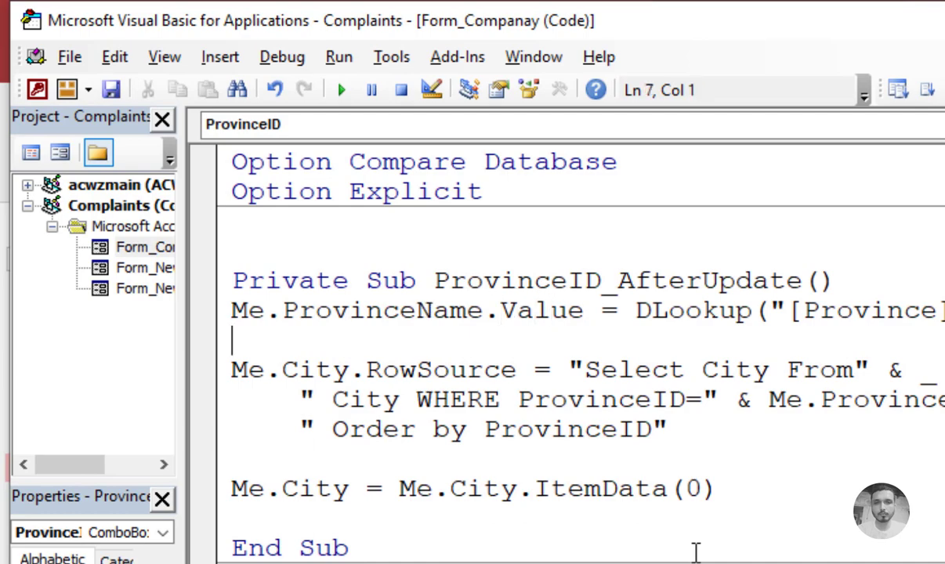
key("ctrl+s")
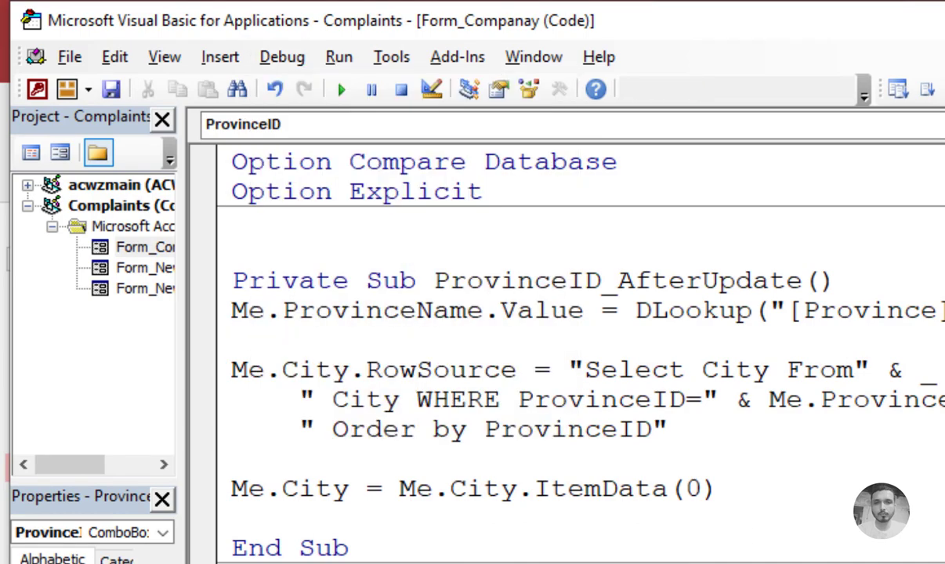
Step: Switch back to Access, close the Companay form and select the CompanayExtended query in the Companay group
key("alt+F11")
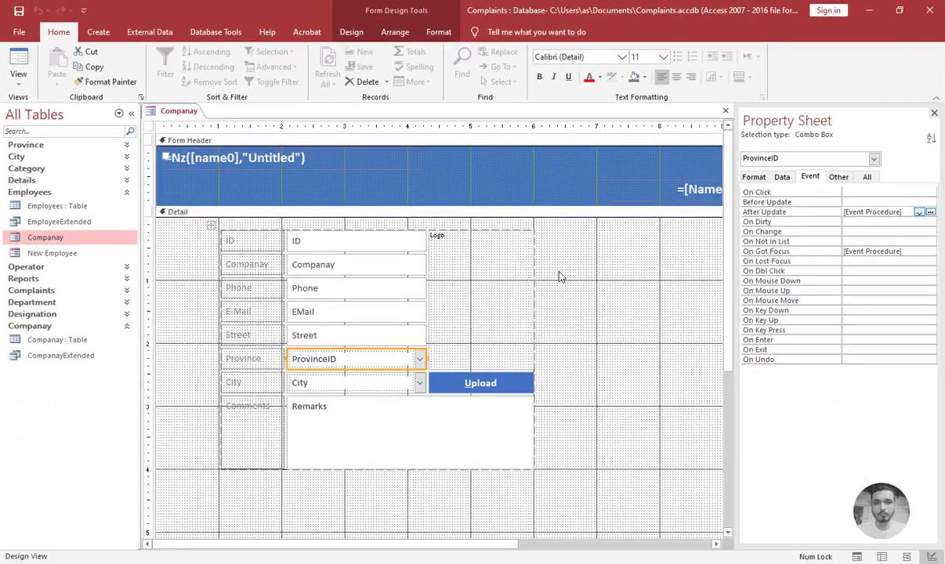
left_click(559, 276)
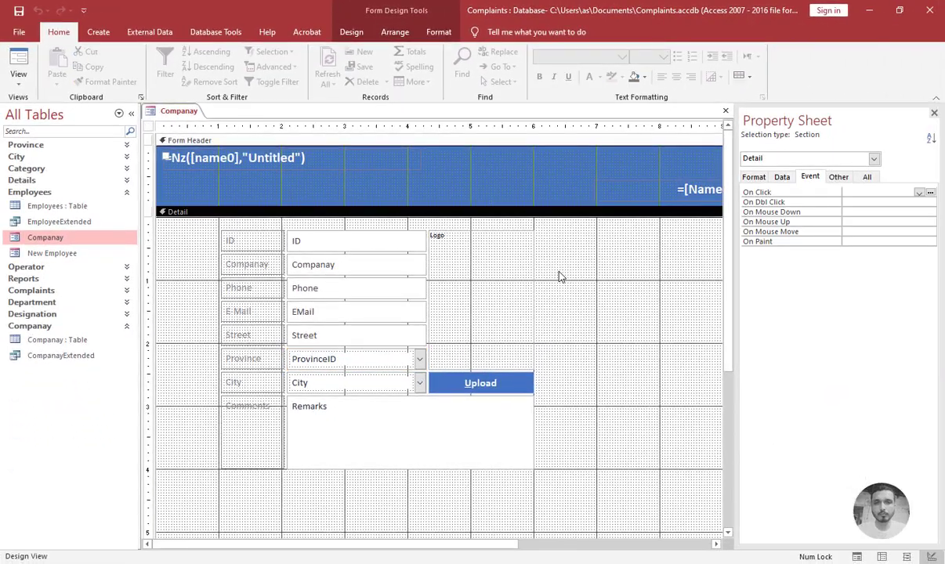
key("ctrl+w")
left_click(54, 339)
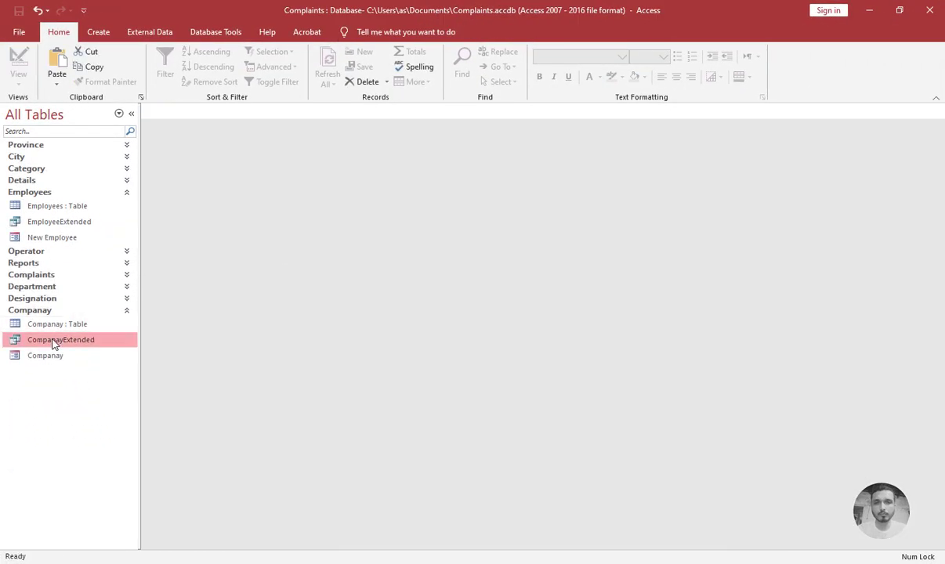
Step: Inspect the CompanayExtended query's design, widening the Address column to read its full expression, and close the query
right_click(54, 339)
left_click(83, 365)
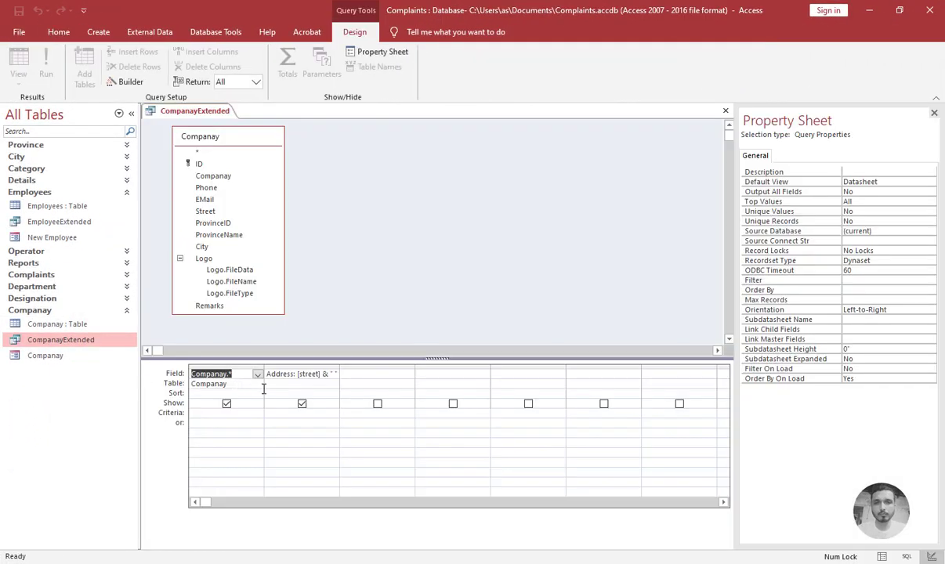
left_click(319, 376)
left_click_drag(339, 367, 515, 367)
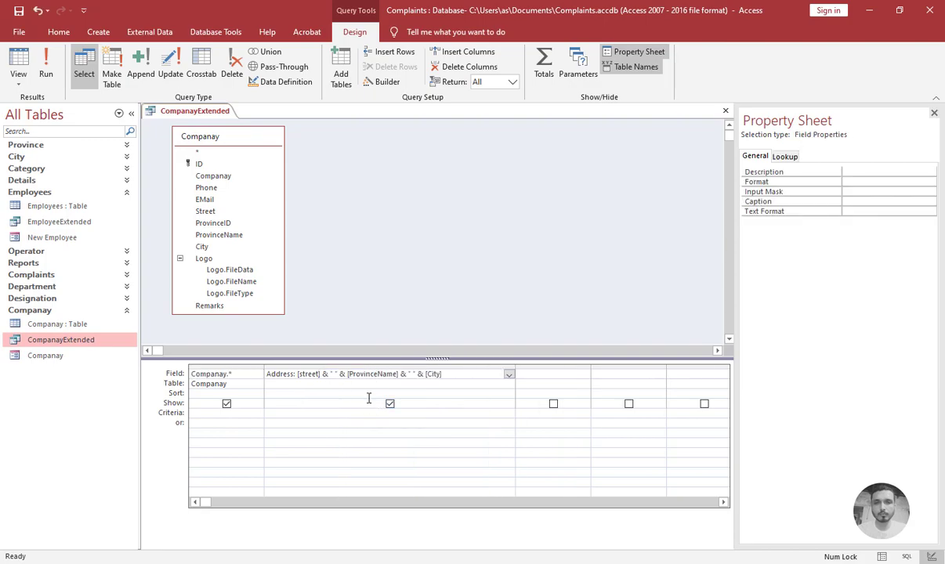
left_click(726, 111)
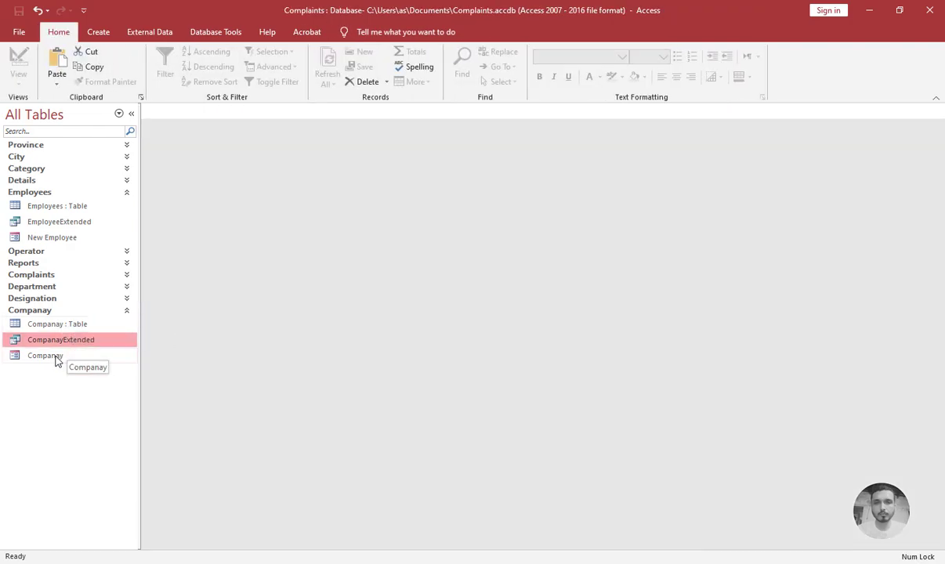
Step: In the Companay form's design, change the header title expression to =Nz([Companay],"Untitled")
double_click(55, 361)
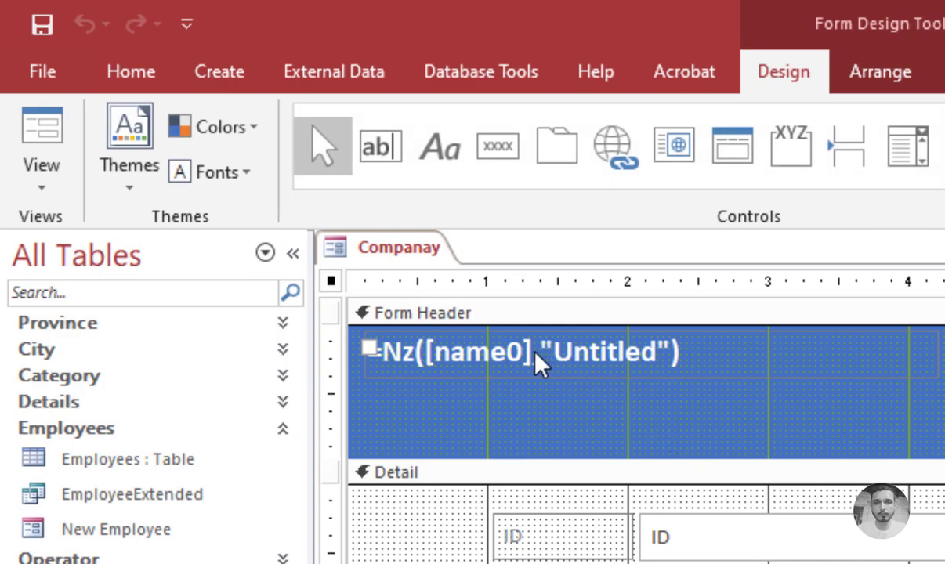
left_click(515, 355)
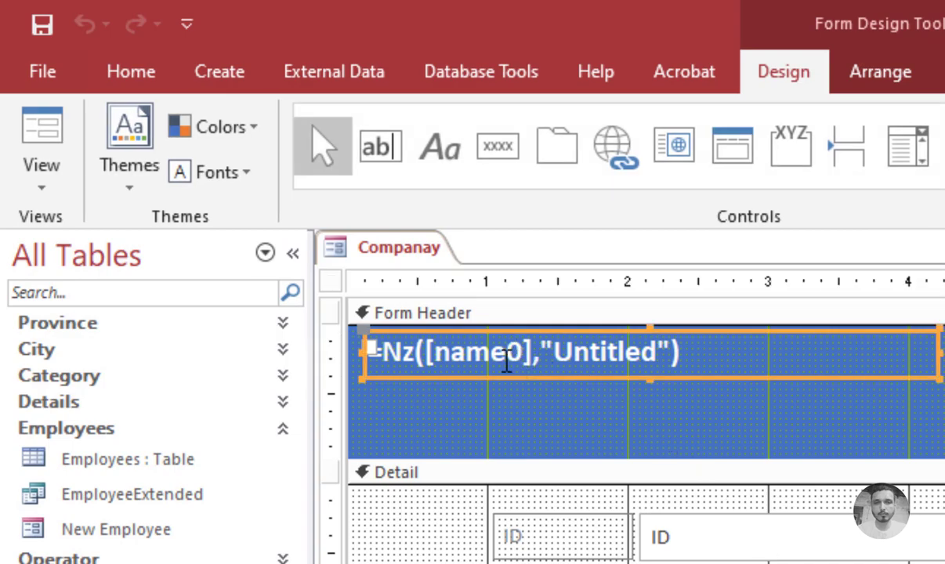
left_click(507, 351)
key("shift+Left")
key("shift+Left")
key("shift+Left")
key("shift+Left")
key("shift+Left")
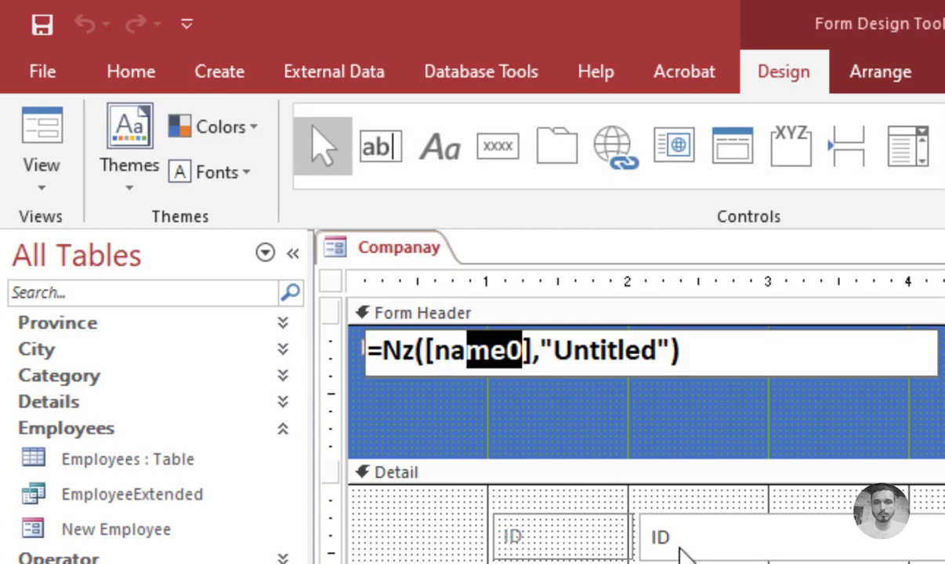
type("C")
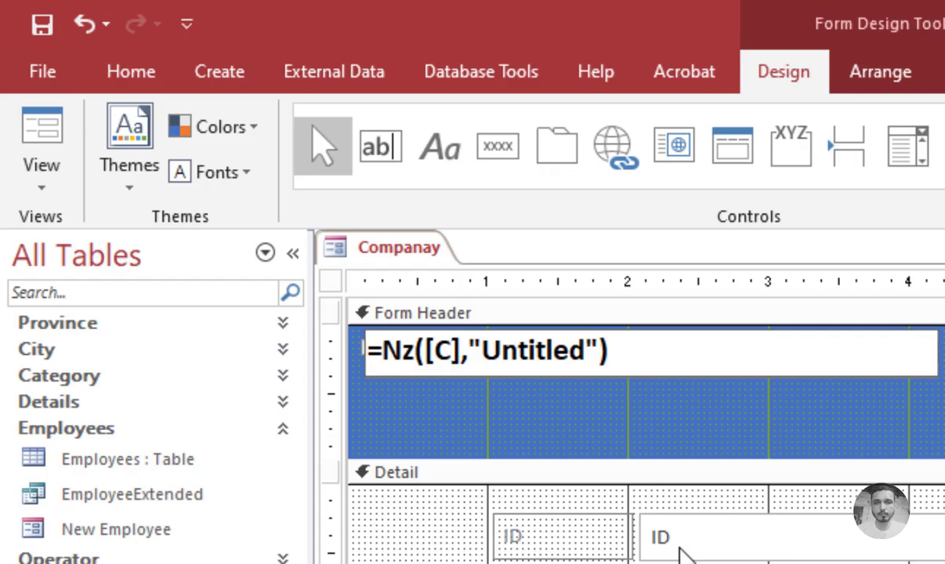
type("ompanay")
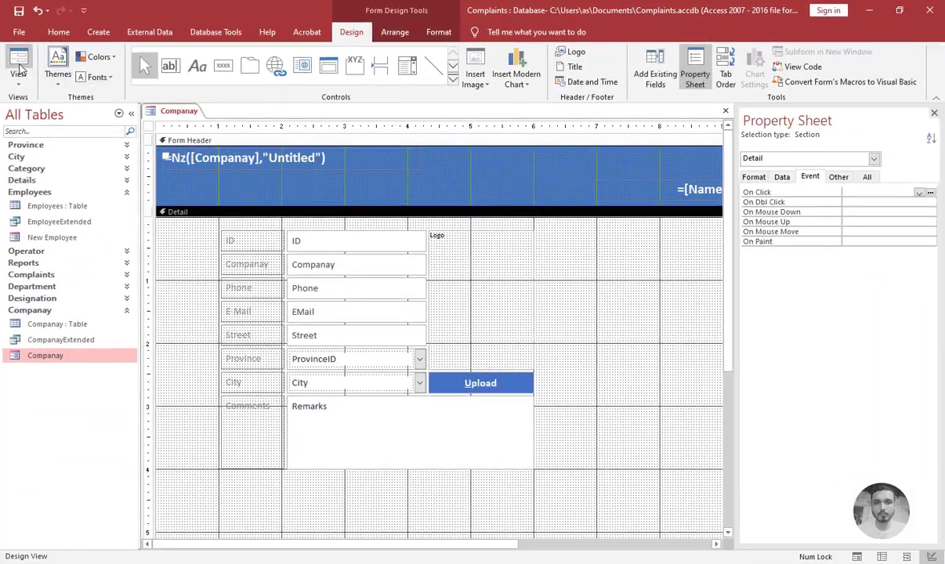
Step: Preview the Companay form in Form View with the Navigation Pane collapsed, and return to Design View
left_click(35, 150)
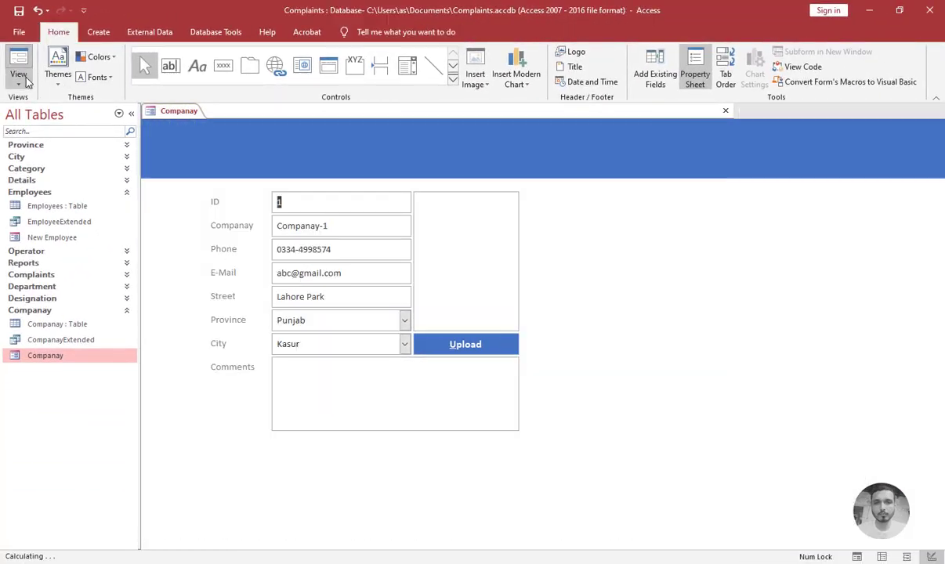
left_click(131, 114)
right_click(519, 229)
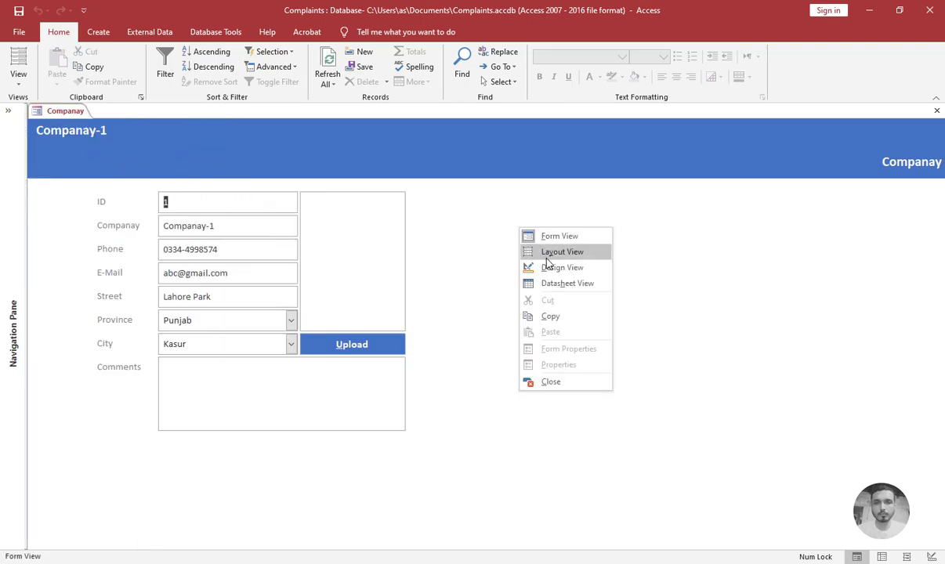
left_click(551, 269)
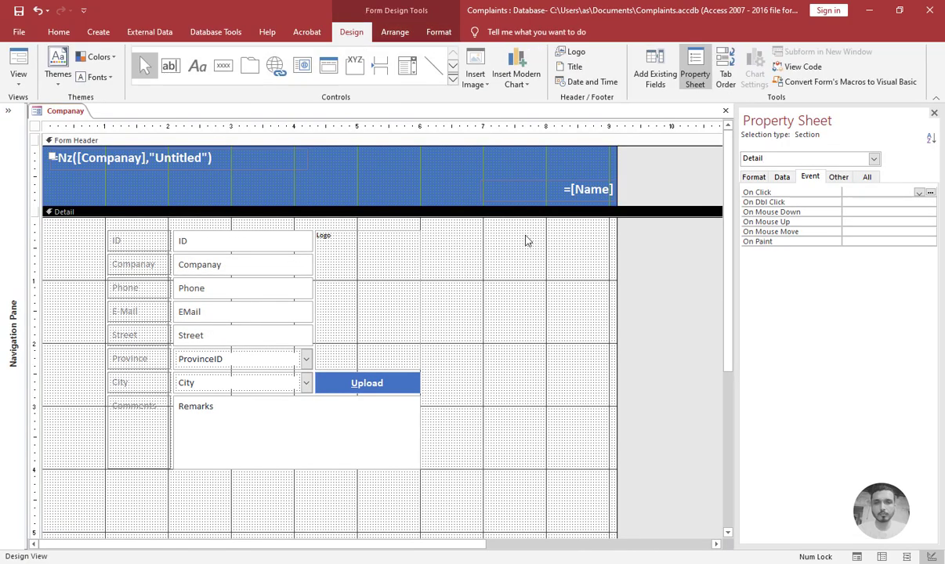
Step: Move the =[Name] text box up to the header's top edge, shrink the form header to fit, and close the form with its changes saved
left_click(588, 174)
left_click_drag(587, 155, 585, 150)
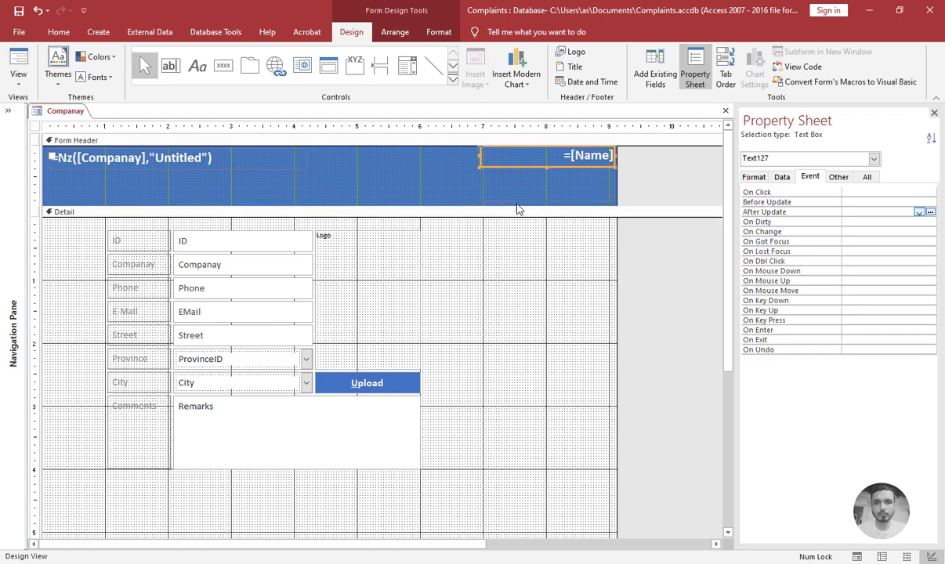
left_click_drag(488, 204, 460, 169)
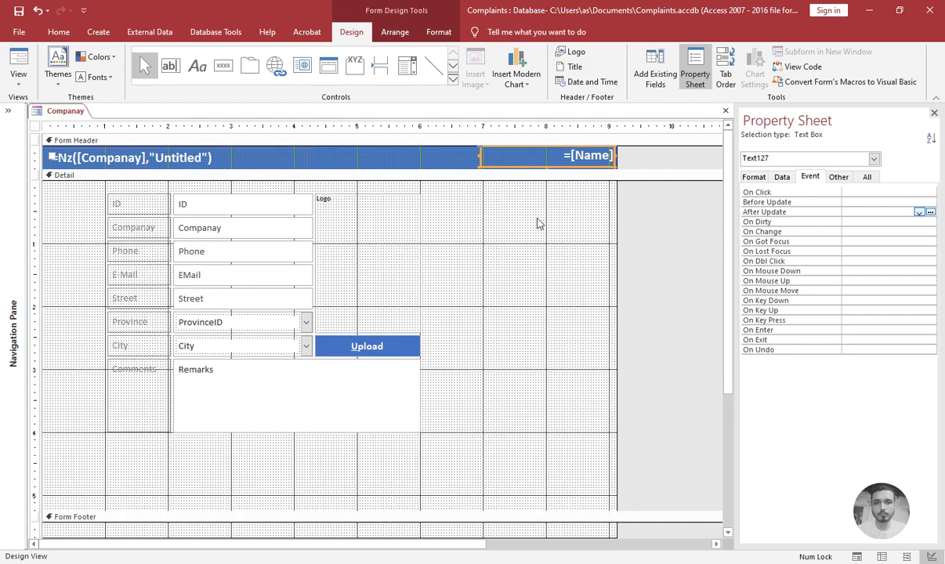
left_click(725, 111)
left_click(424, 325)
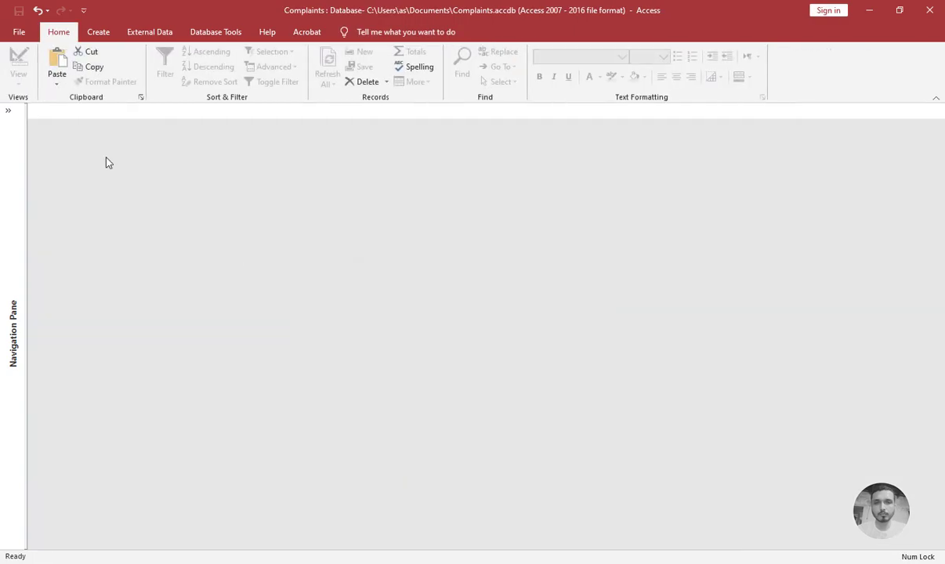
Step: Reopen the Companay form from the Navigation Pane, test its Upload button, cancel the Attachments dialog and close the form
left_click(10, 111)
double_click(47, 356)
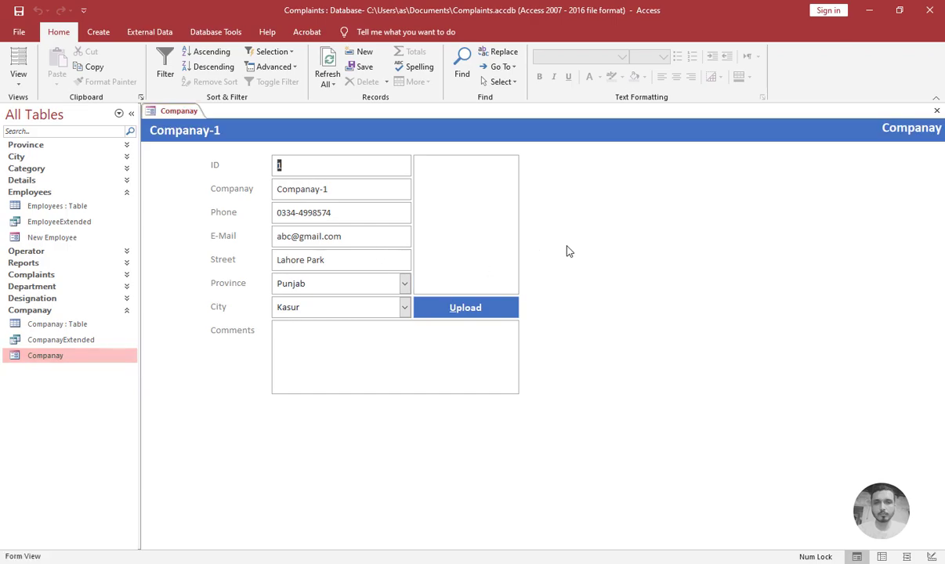
left_click(457, 310)
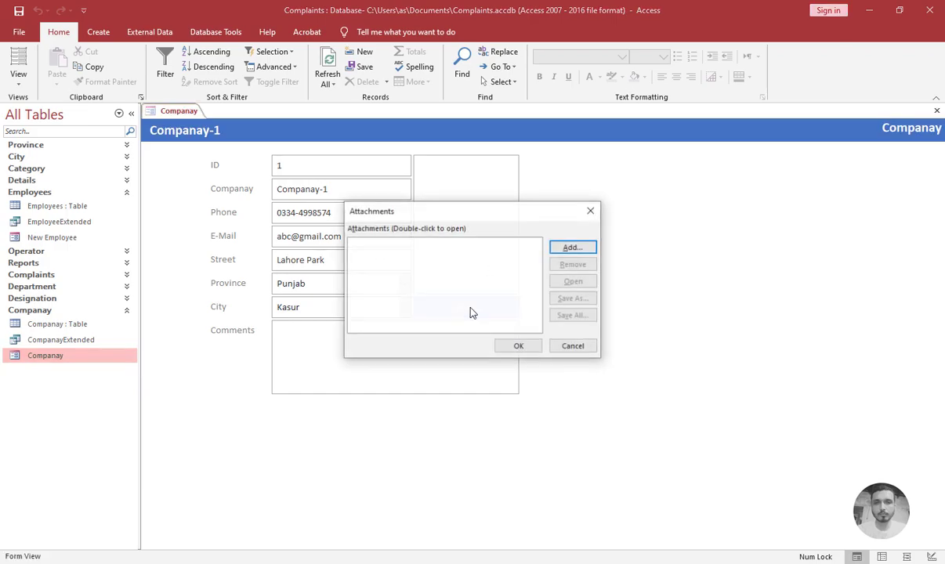
left_click(575, 352)
left_click(413, 337)
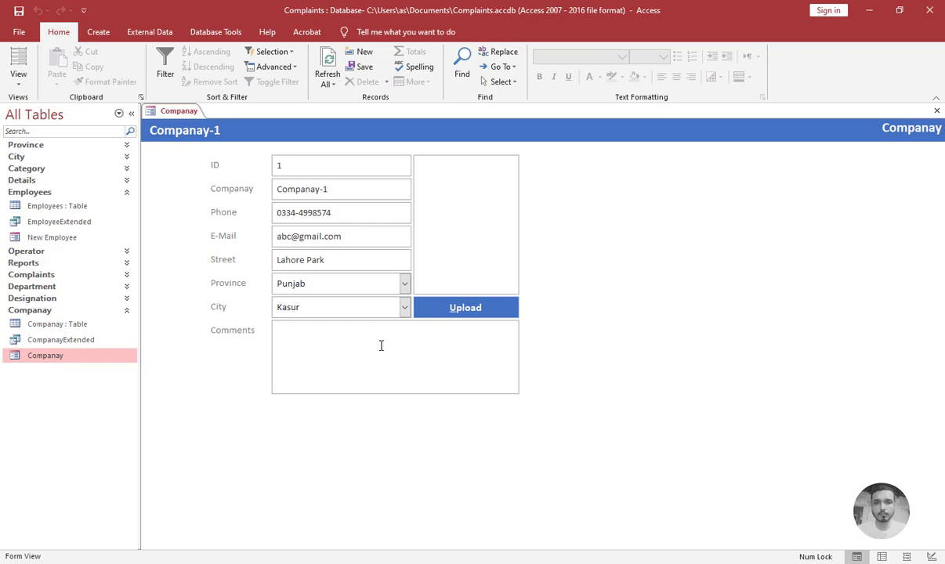
left_click(938, 114)
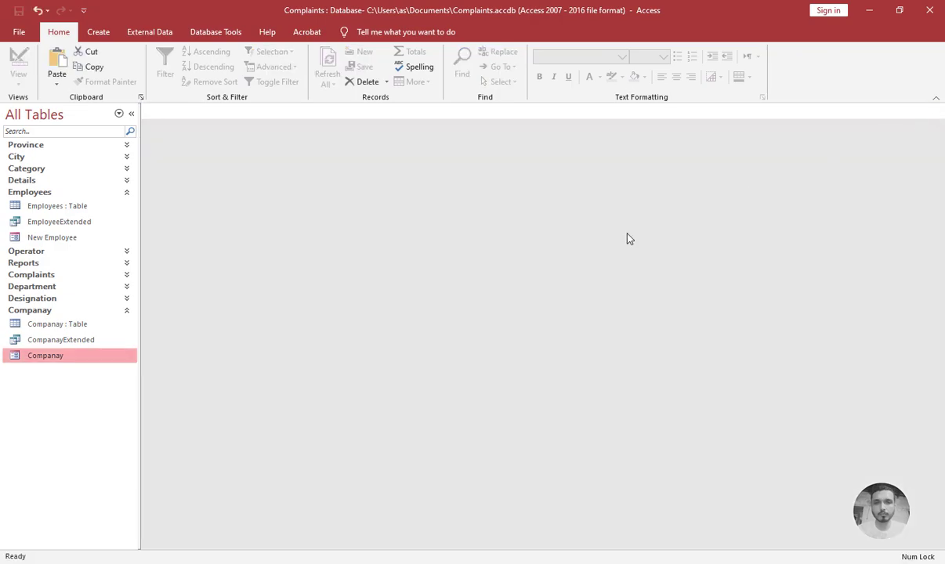